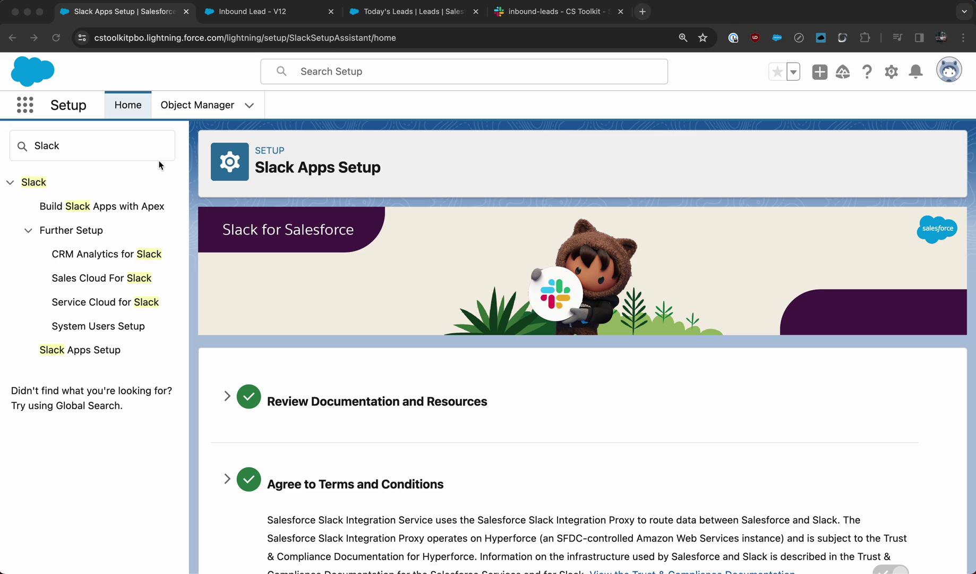
pyautogui.click(87, 145)
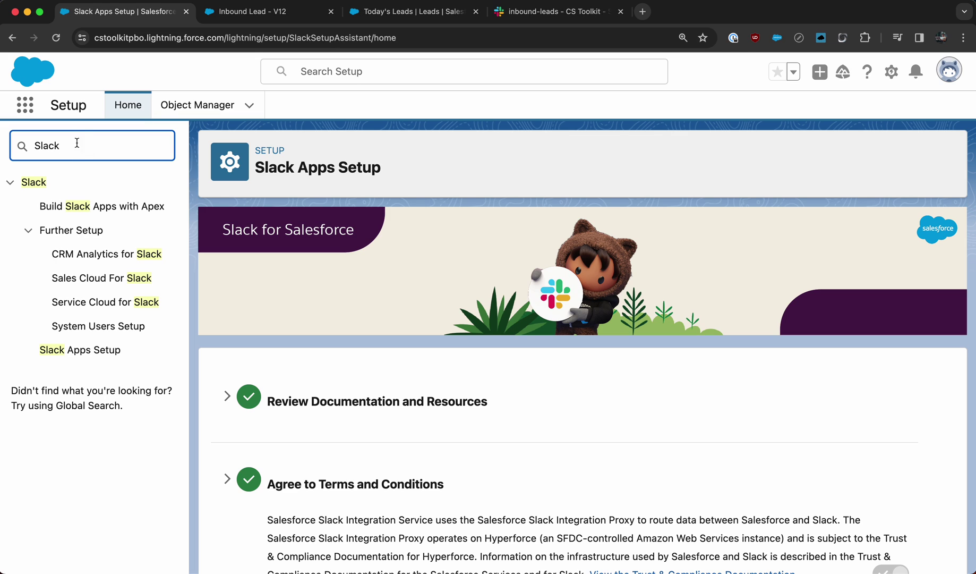
pyautogui.click(59, 354)
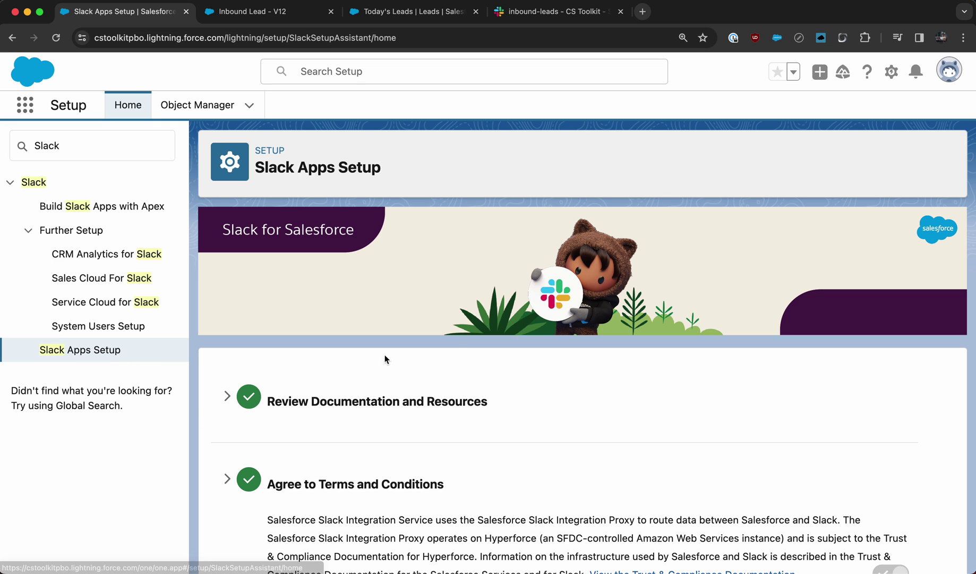
pyautogui.scroll(-3, 457, 342)
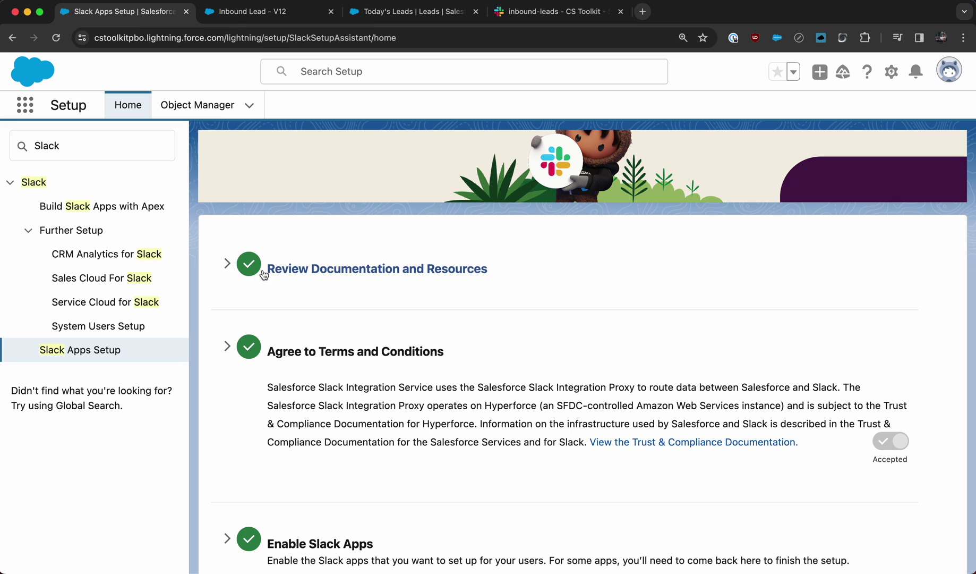
pyautogui.scroll(-3, 254, 338)
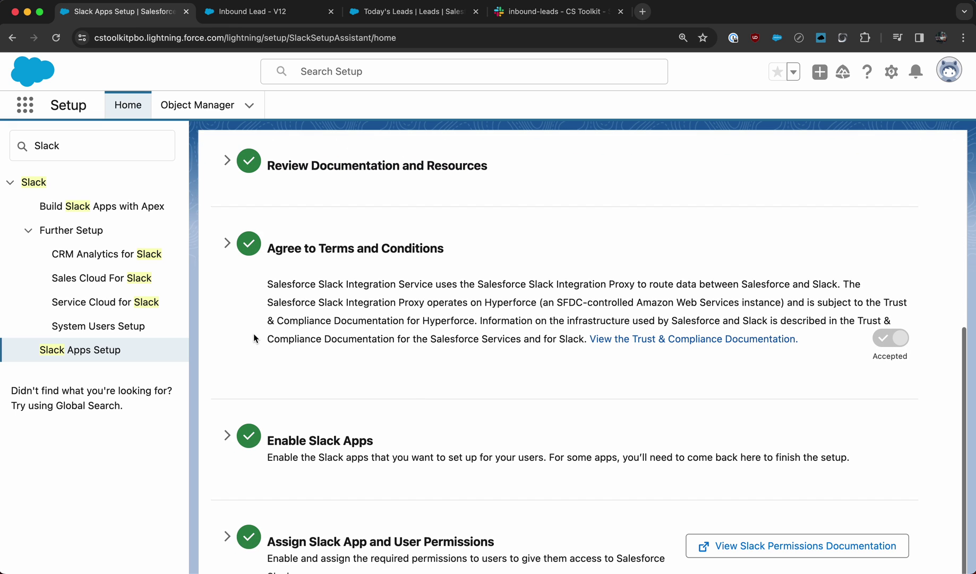
pyautogui.scroll(-2, 254, 338)
pyautogui.scroll(-8, 254, 334)
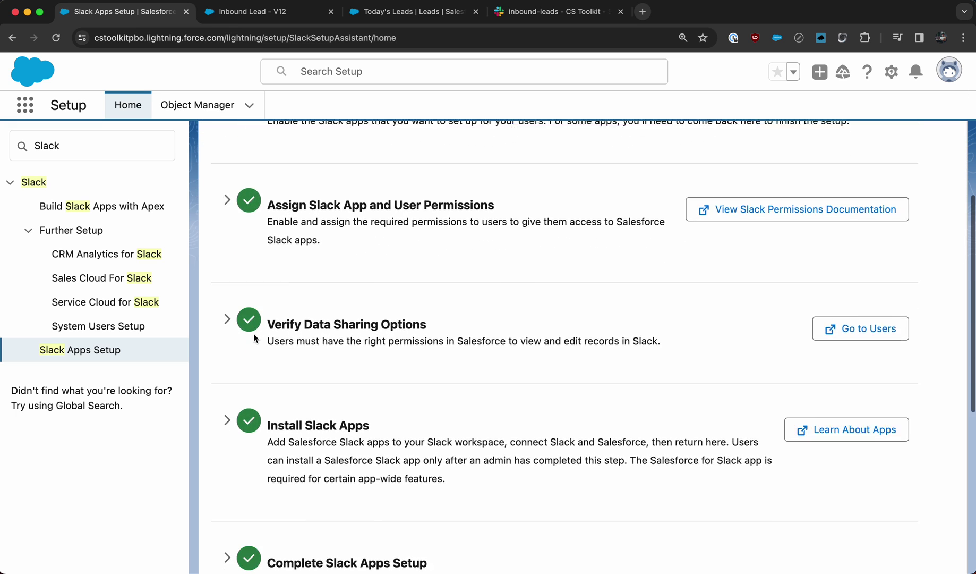
pyautogui.scroll(-1, 253, 333)
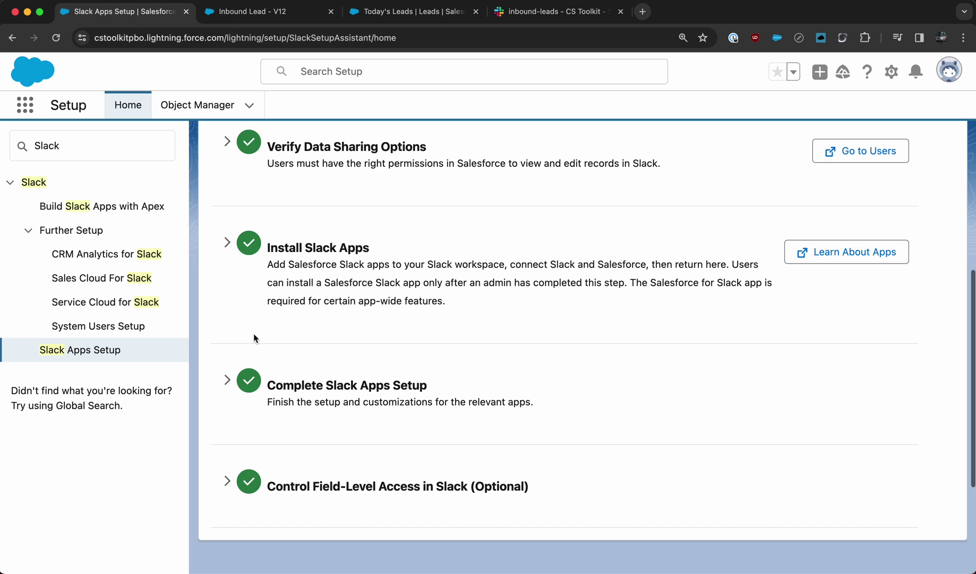
pyautogui.scroll(12, 355, 162)
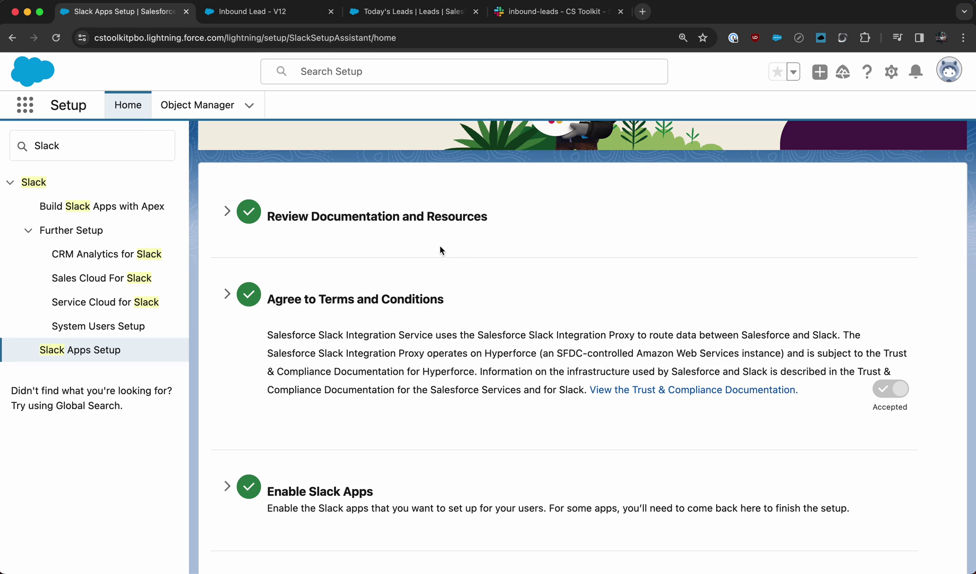
# - Open the Inbound Lead - V12 Start trigger and review its Lead-created trigger and four LeadSource OR conditions
pyautogui.click(264, 19)
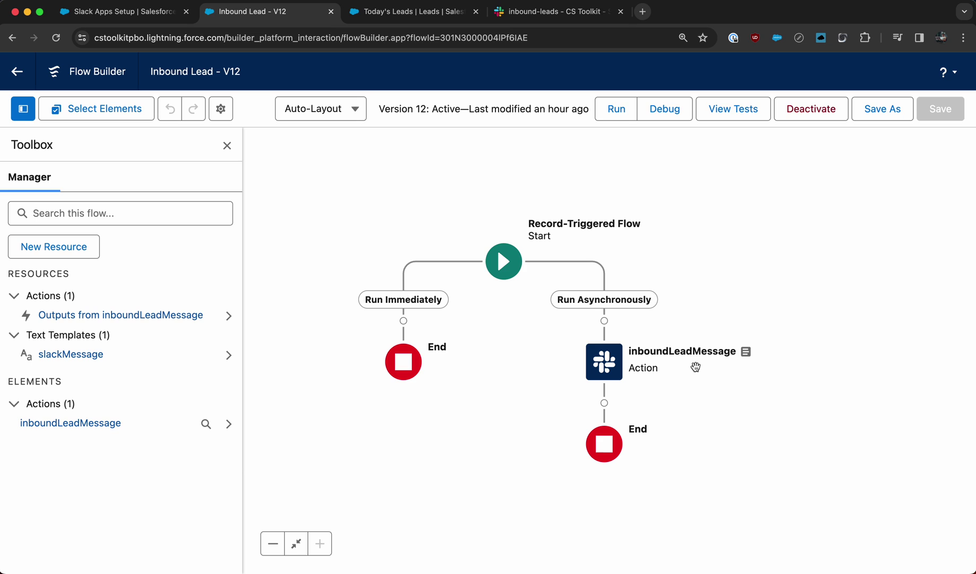
pyautogui.click(501, 256)
pyautogui.click(498, 370)
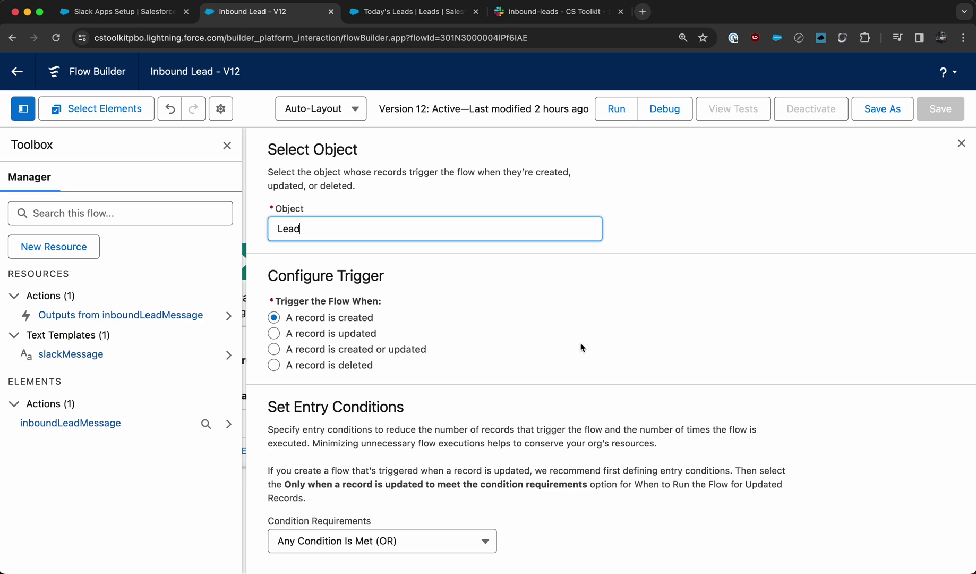
pyautogui.scroll(-2, 395, 289)
pyautogui.scroll(2, 384, 226)
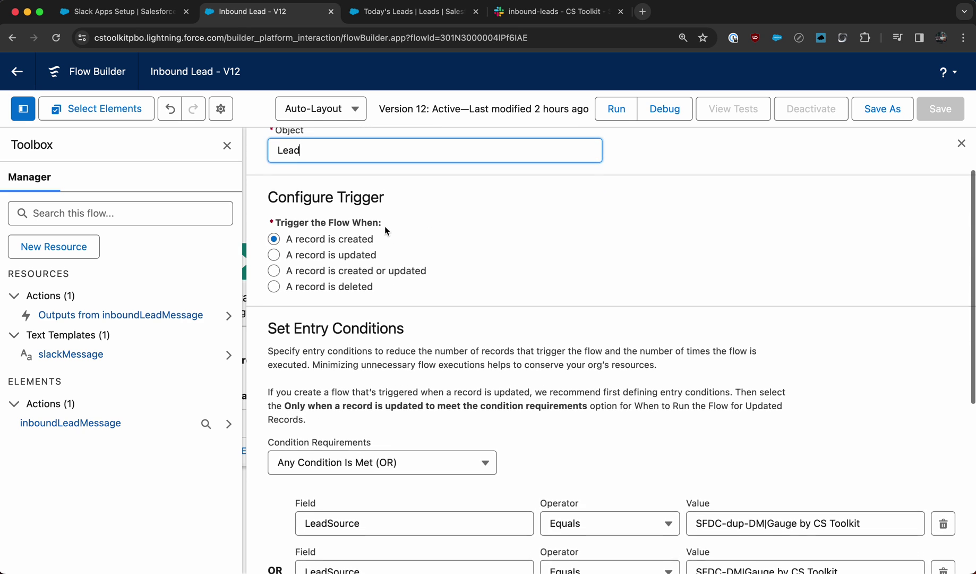
pyautogui.scroll(-4, 420, 329)
pyautogui.scroll(-1, 498, 371)
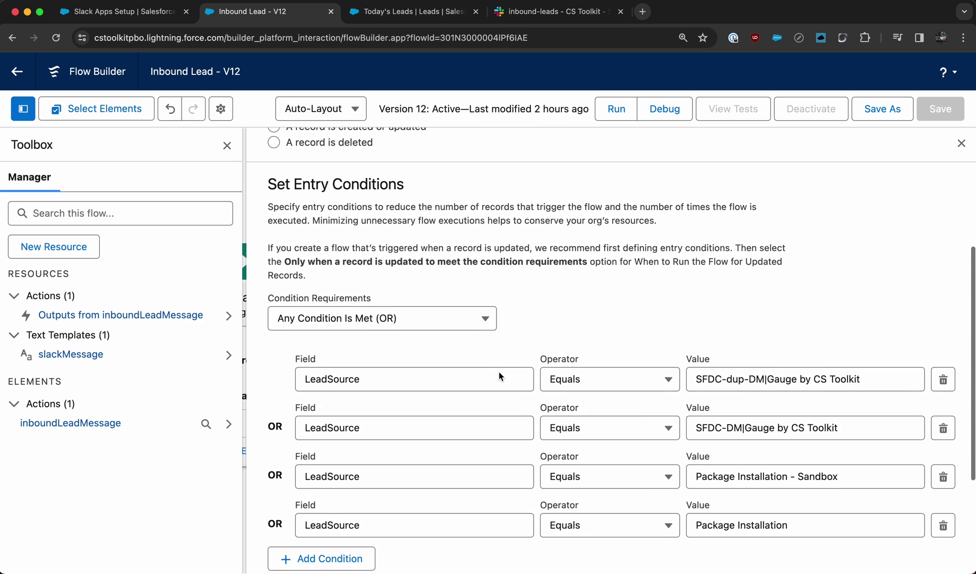
pyautogui.scroll(-2, 745, 429)
pyautogui.scroll(-3, 745, 427)
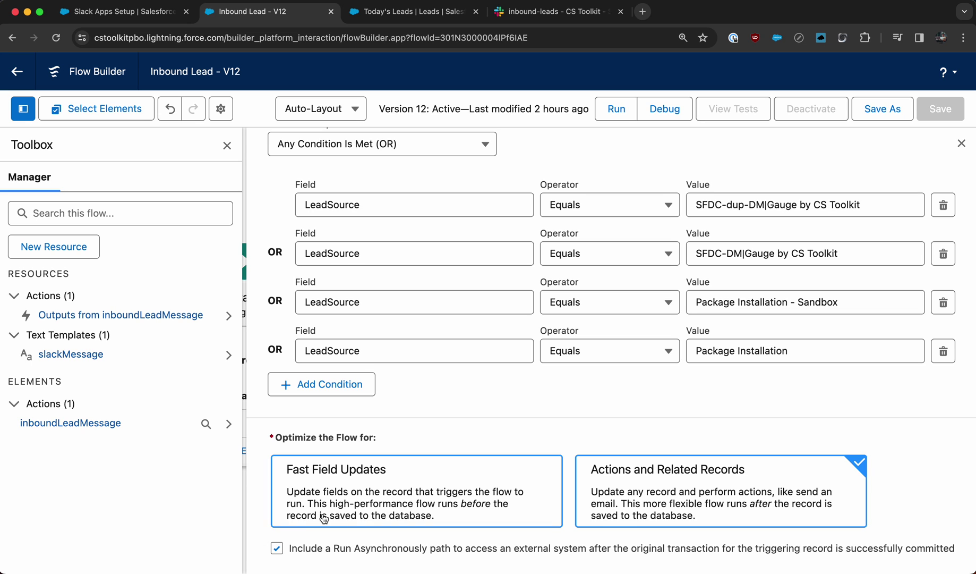
# - Close the trigger settings and reposition the canvas to show Start, both paths and the Slack action
pyautogui.click(961, 143)
pyautogui.moveTo(438, 311); pyautogui.dragTo(678, 193)
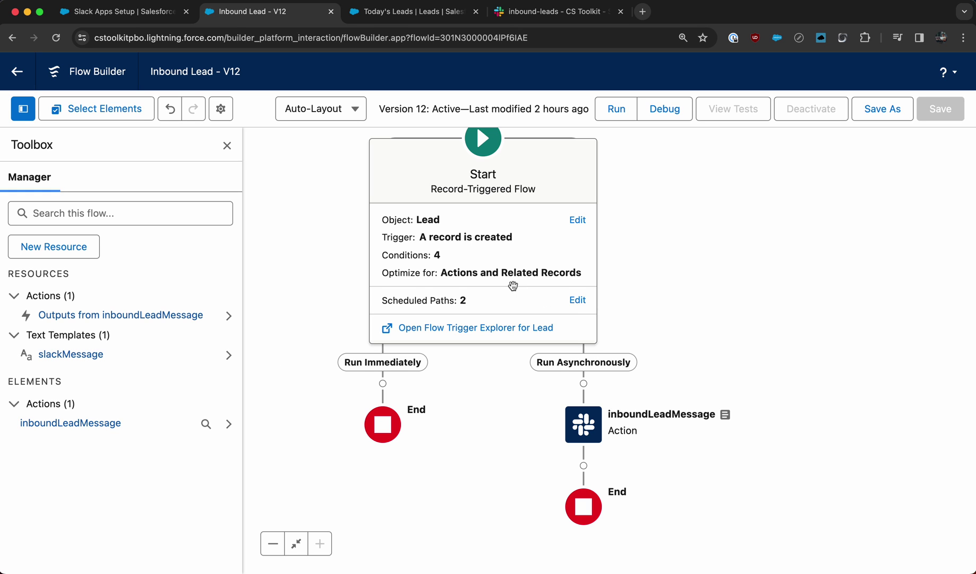
# - Open the inboundLeadMessage action and keep Salesforce for Slack as its Slack App
pyautogui.doubleClick(584, 426)
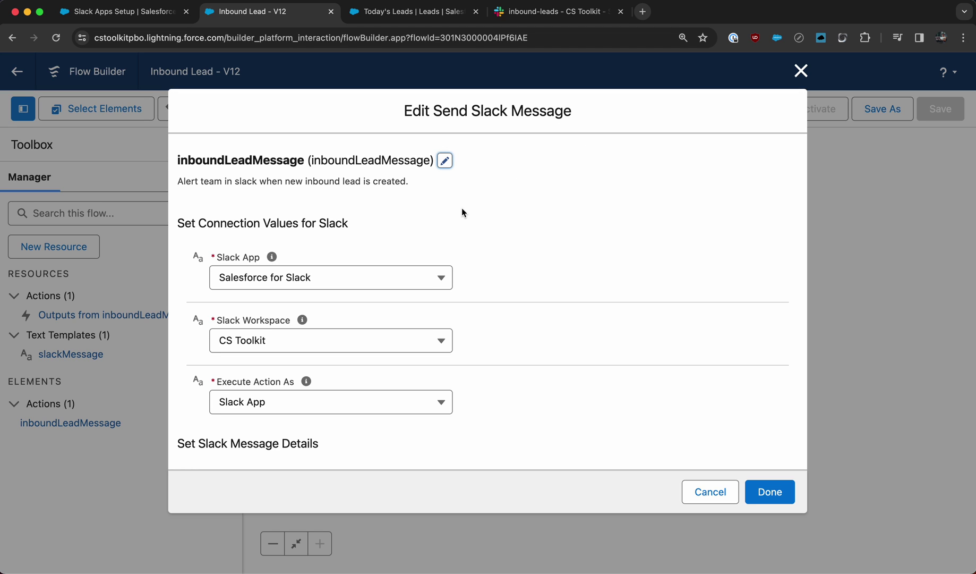
pyautogui.click(405, 285)
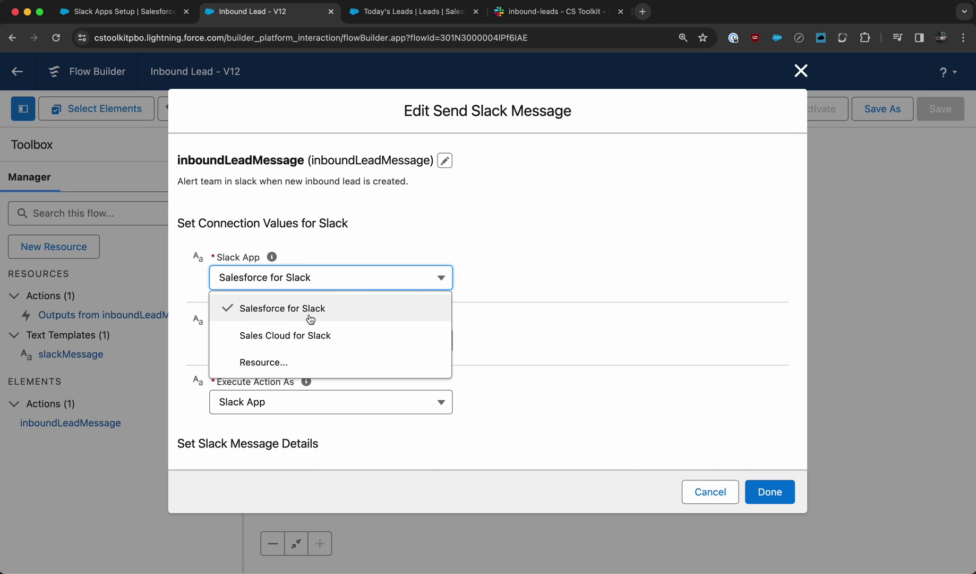
pyautogui.click(318, 317)
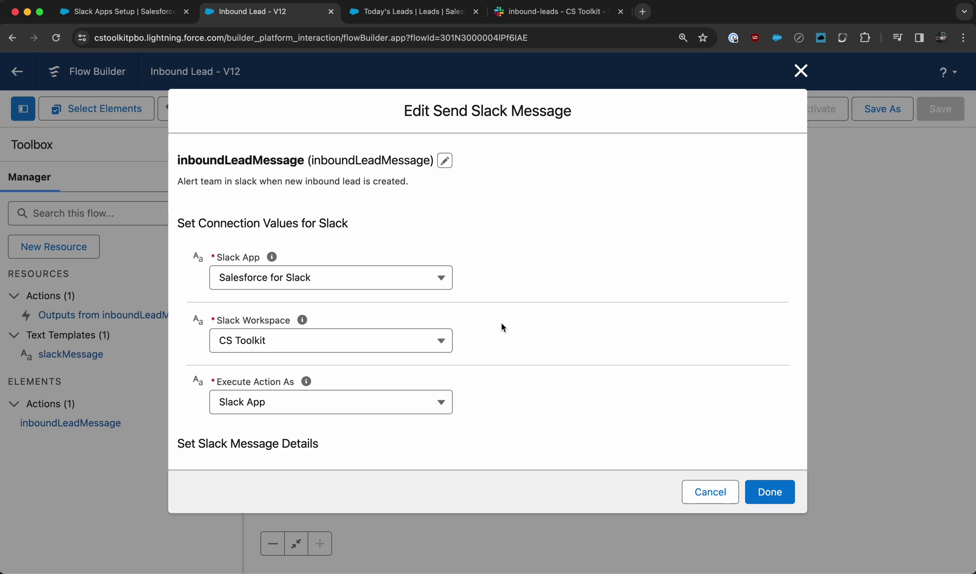
pyautogui.scroll(-2, 407, 344)
# - Leave the workspace and Execute Action As (Slack App) unchanged, then view the #inbound-leads channel
pyautogui.click(417, 294)
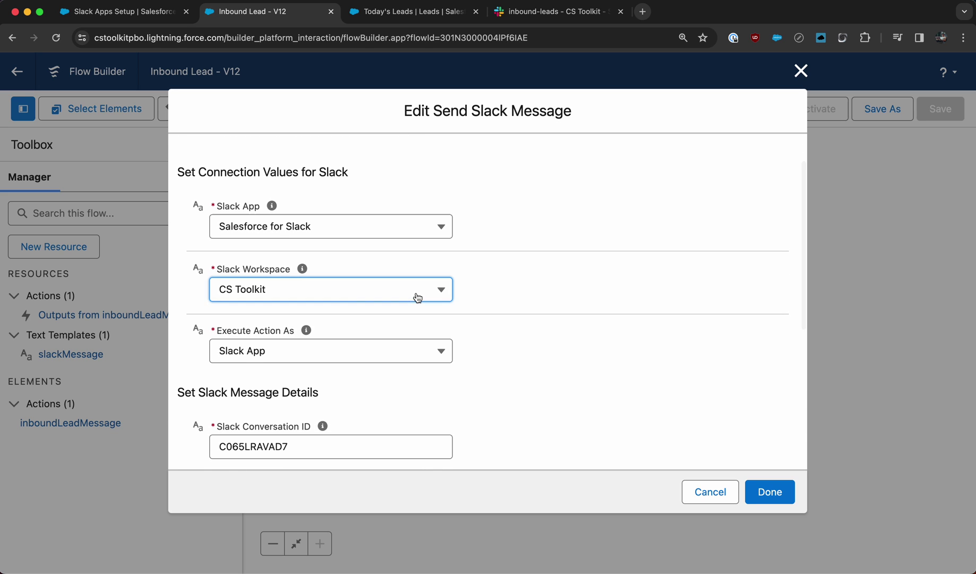
pyautogui.click(420, 298)
pyautogui.scroll(-2, 500, 301)
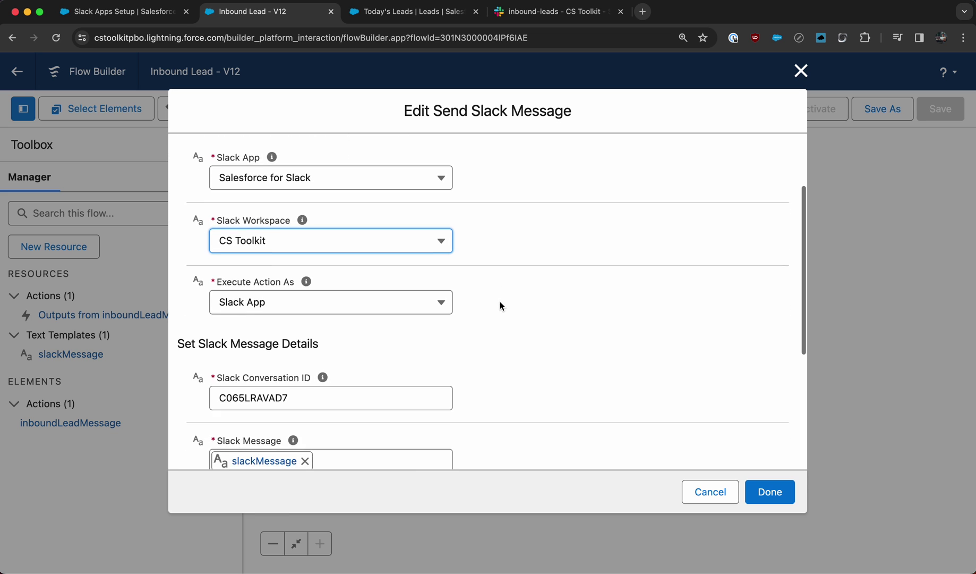
pyautogui.click(417, 294)
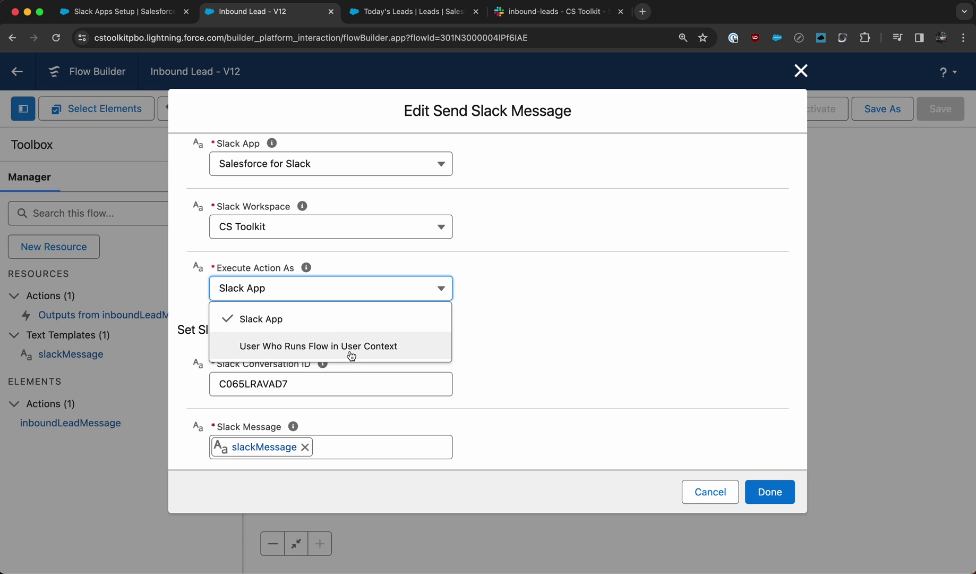
pyautogui.click(499, 317)
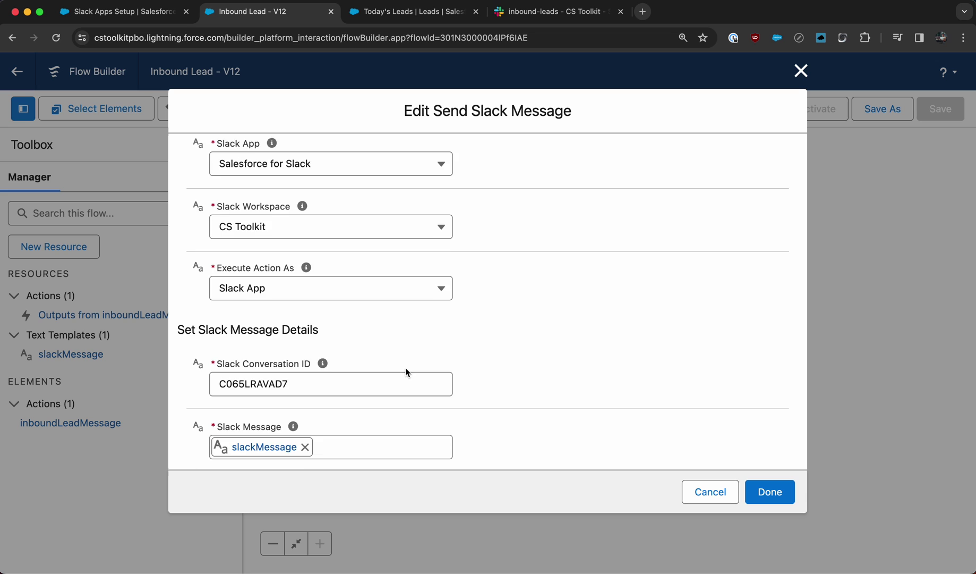
pyautogui.scroll(-2, 404, 367)
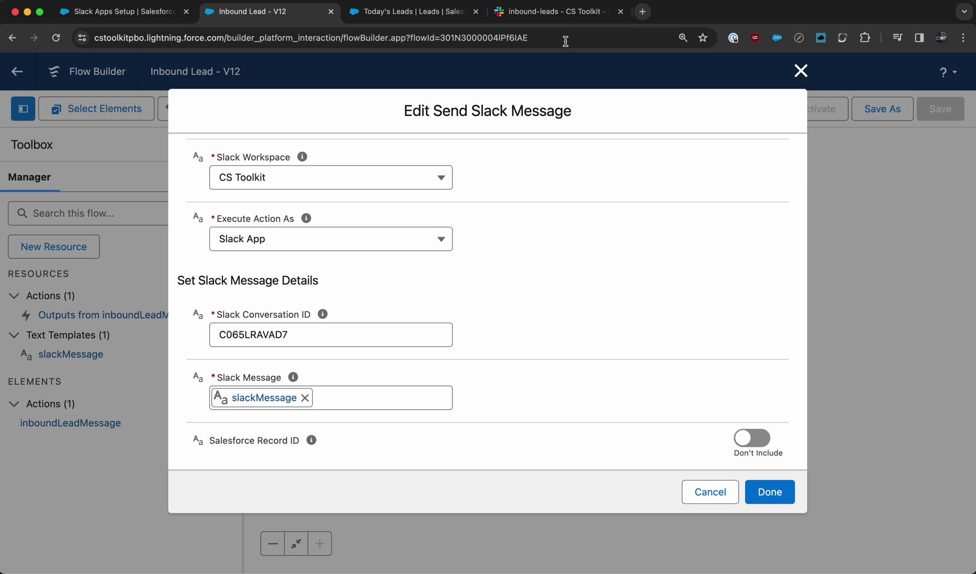
pyautogui.click(551, 12)
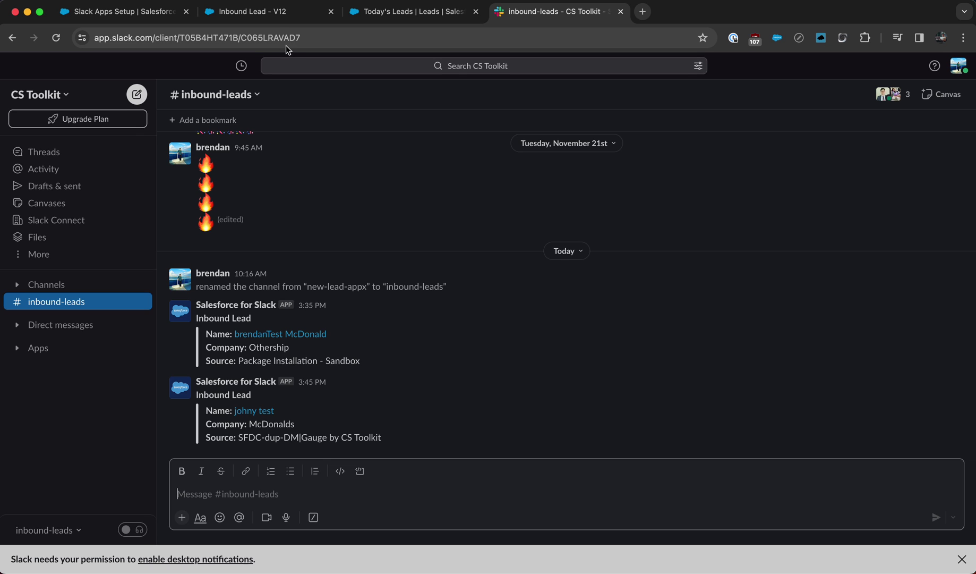
# - Check the #inbound-leads channel details to confirm its ID C065LRAVAD7
pyautogui.click(252, 94)
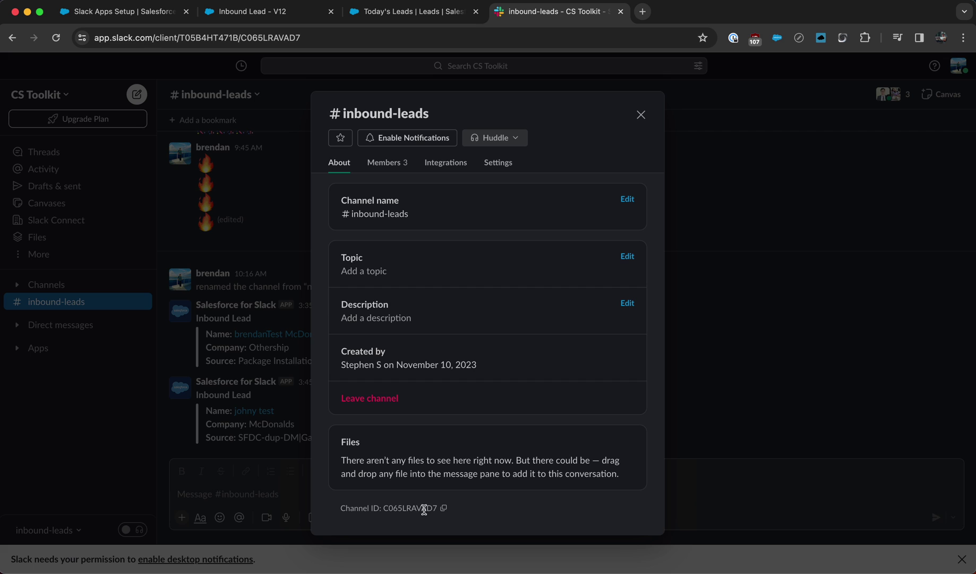
pyautogui.click(641, 115)
# - Review the Send Slack Message fields in Inbound Lead - V12: conversation C065LRAVAD7, message slackMessage
pyautogui.click(245, 15)
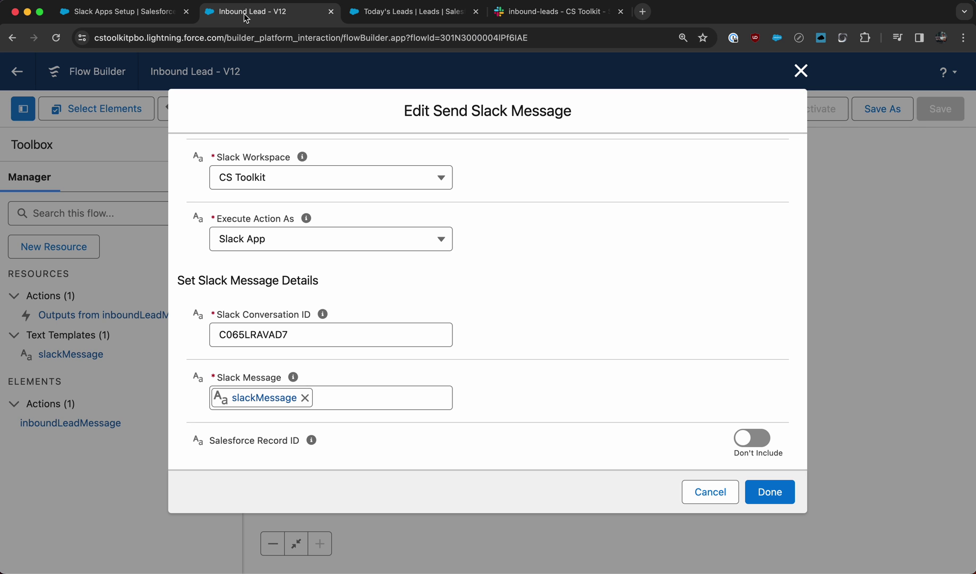
pyautogui.scroll(-1, 335, 337)
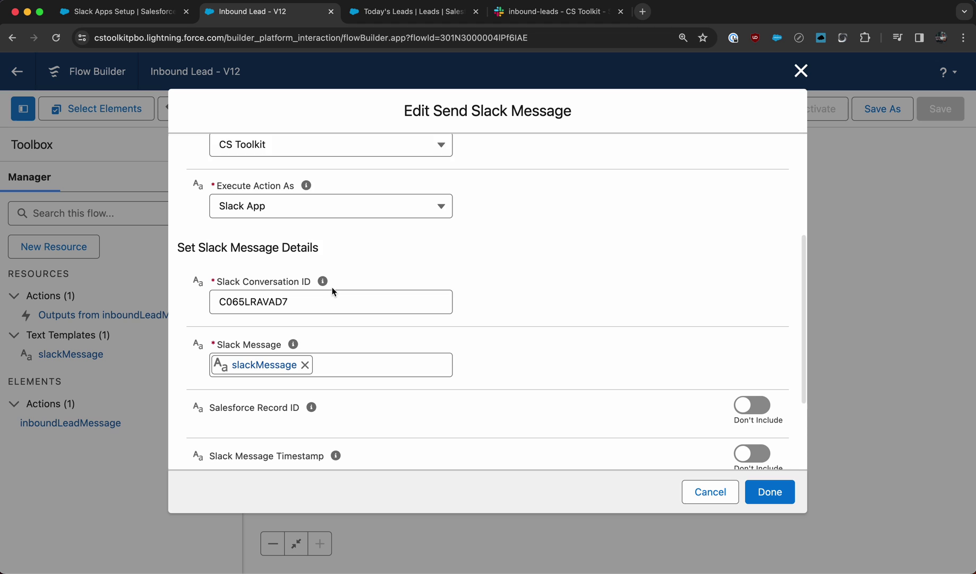
pyautogui.scroll(-1, 332, 287)
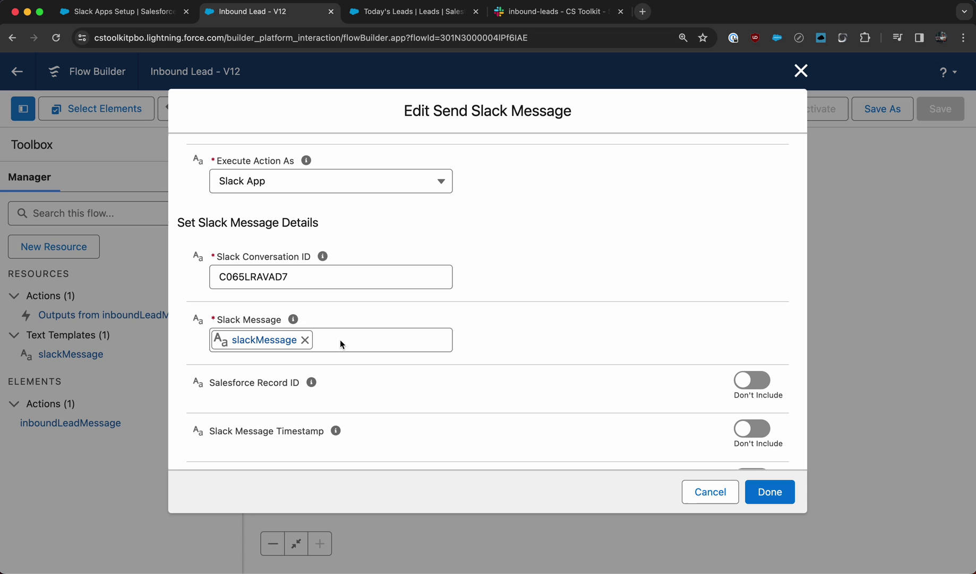
pyautogui.scroll(-1, 327, 339)
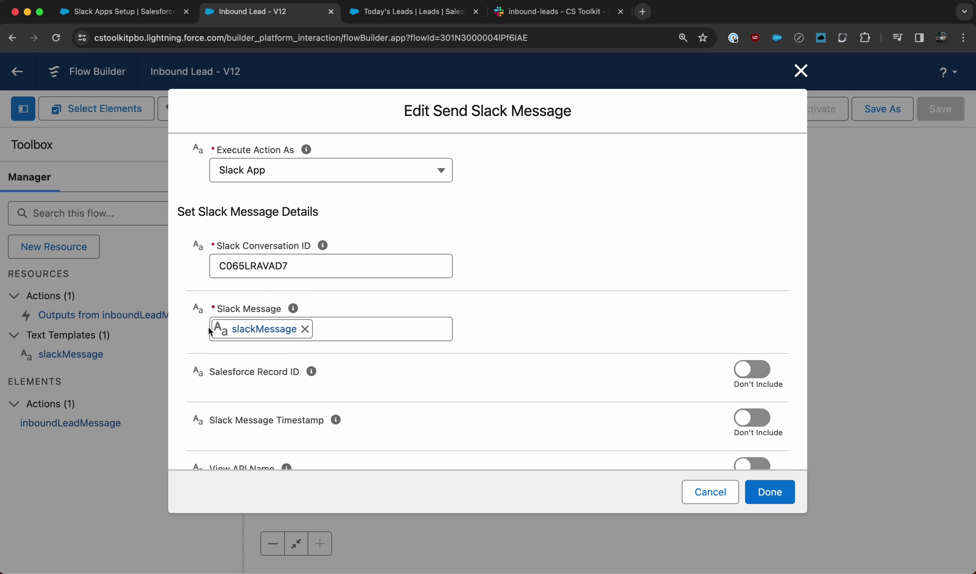
pyautogui.scroll(-3, 257, 356)
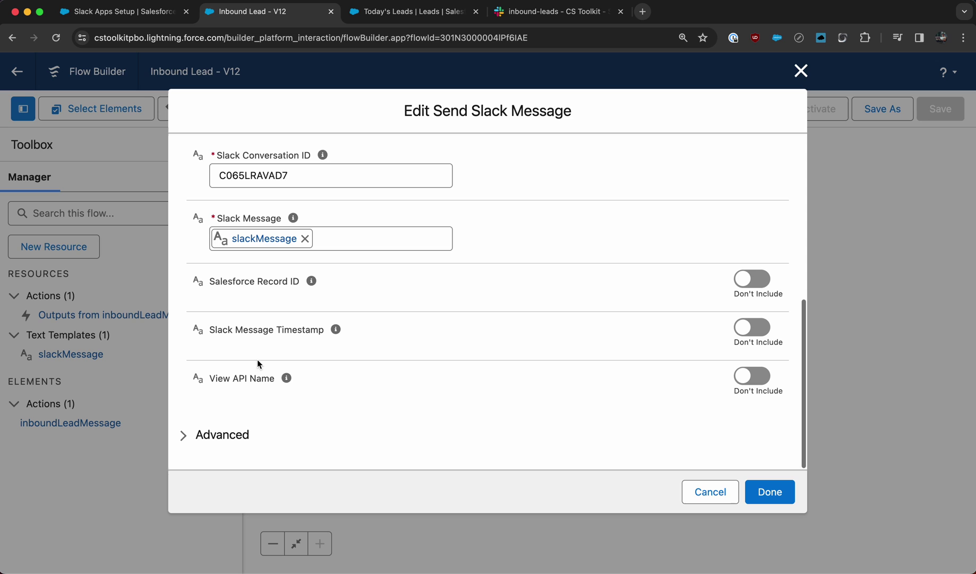
pyautogui.click(801, 71)
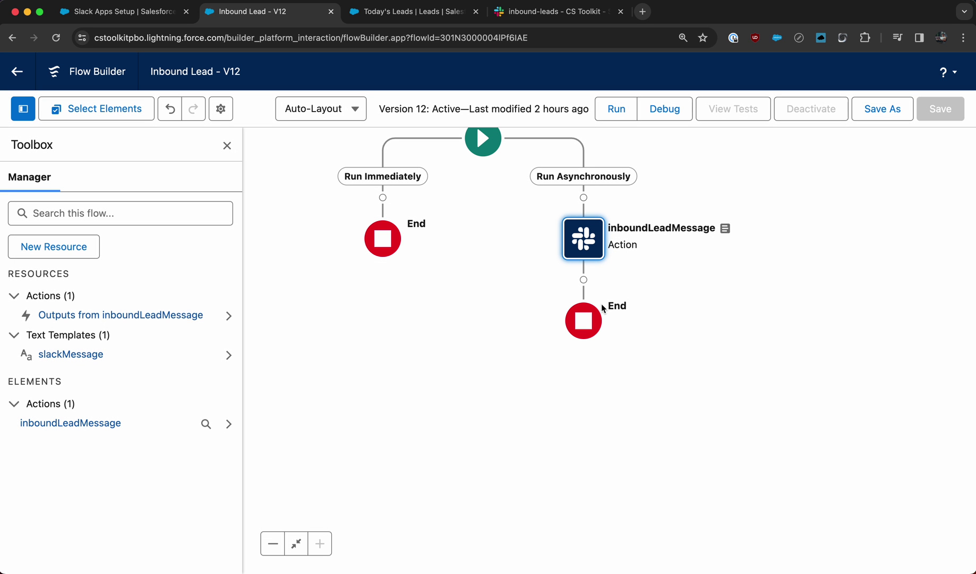
pyautogui.click(473, 245)
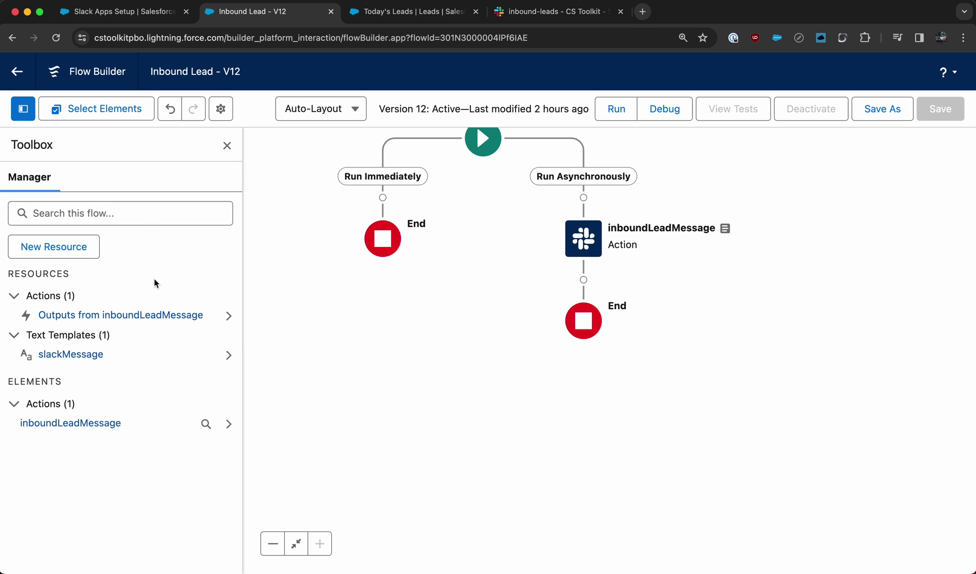
pyautogui.click(80, 247)
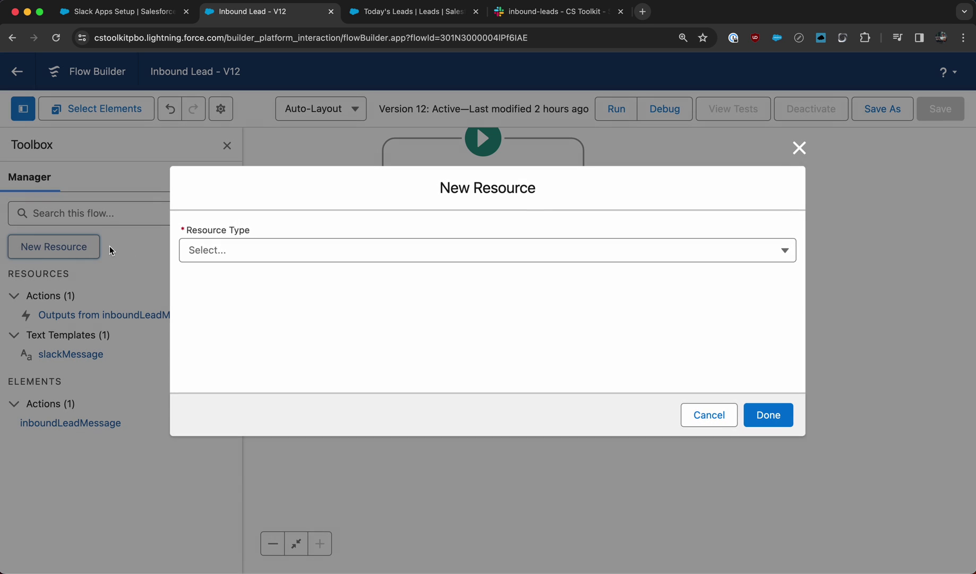
pyautogui.click(340, 256)
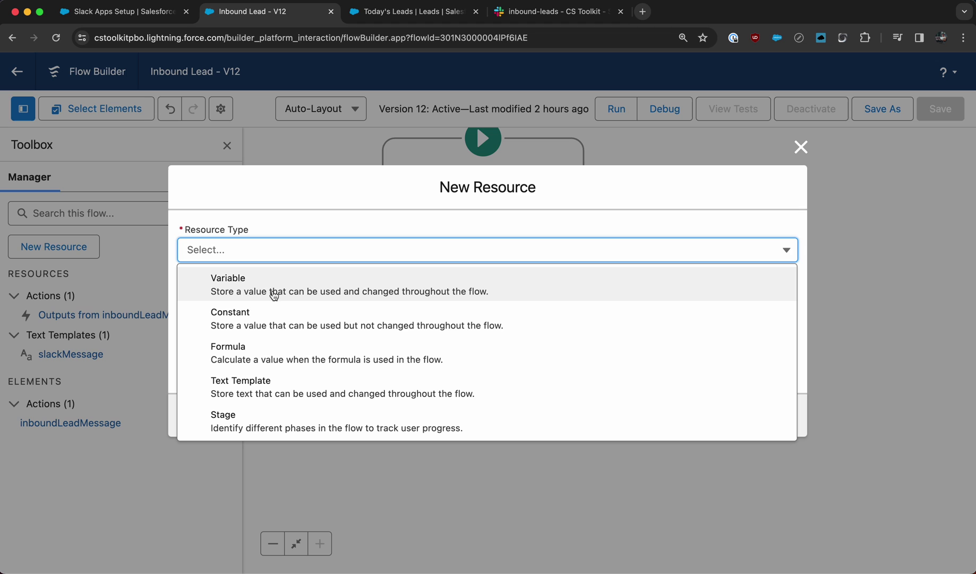
pyautogui.click(286, 384)
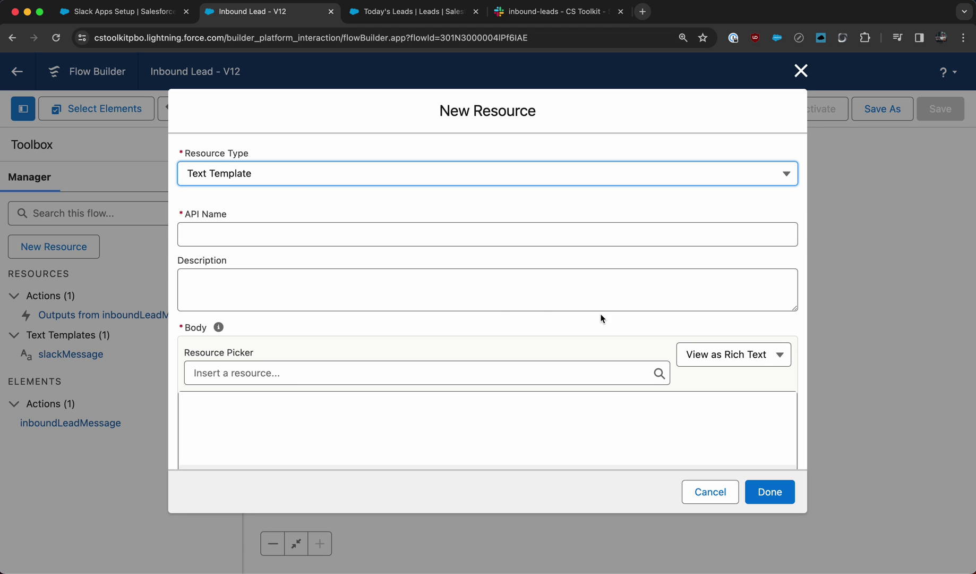
pyautogui.scroll(-1, 745, 358)
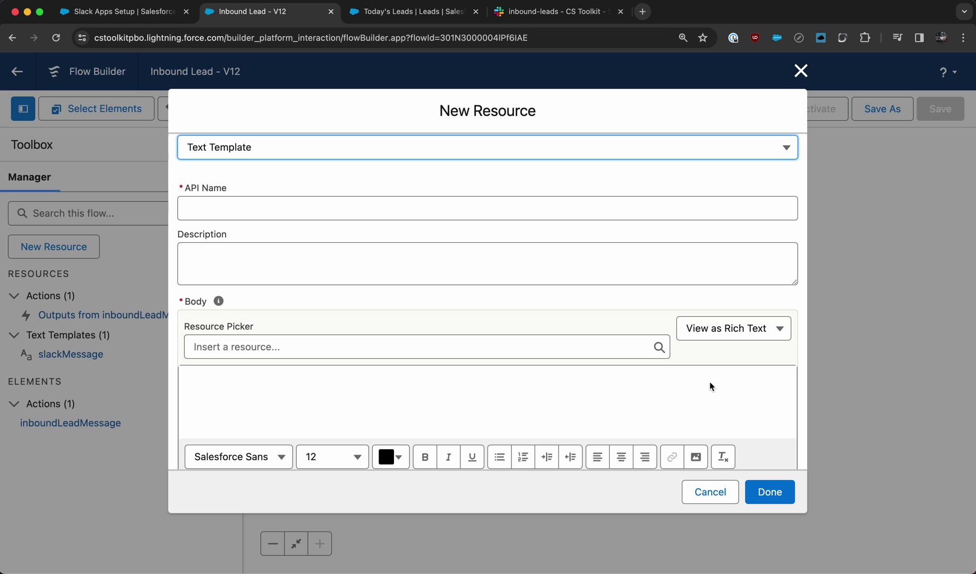
pyautogui.scroll(-1, 699, 402)
pyautogui.click(747, 314)
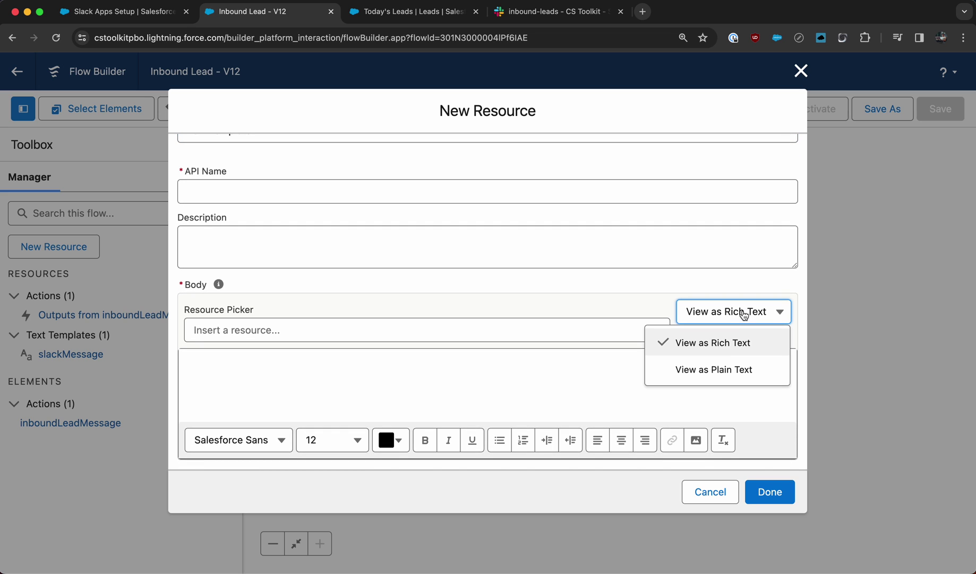
pyautogui.click(719, 368)
pyautogui.click(493, 434)
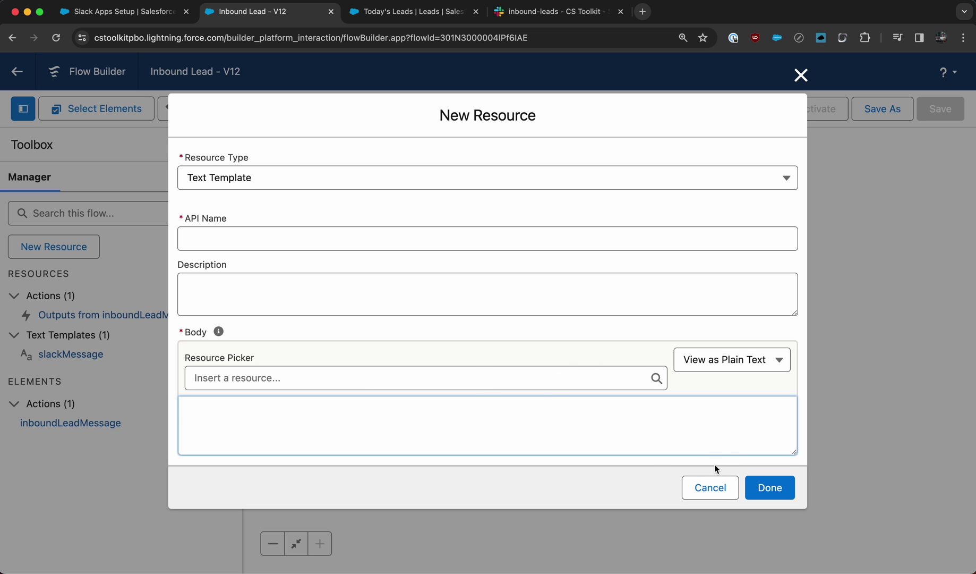
# - Discard the new text template and open the existing slackMessage template
pyautogui.click(710, 487)
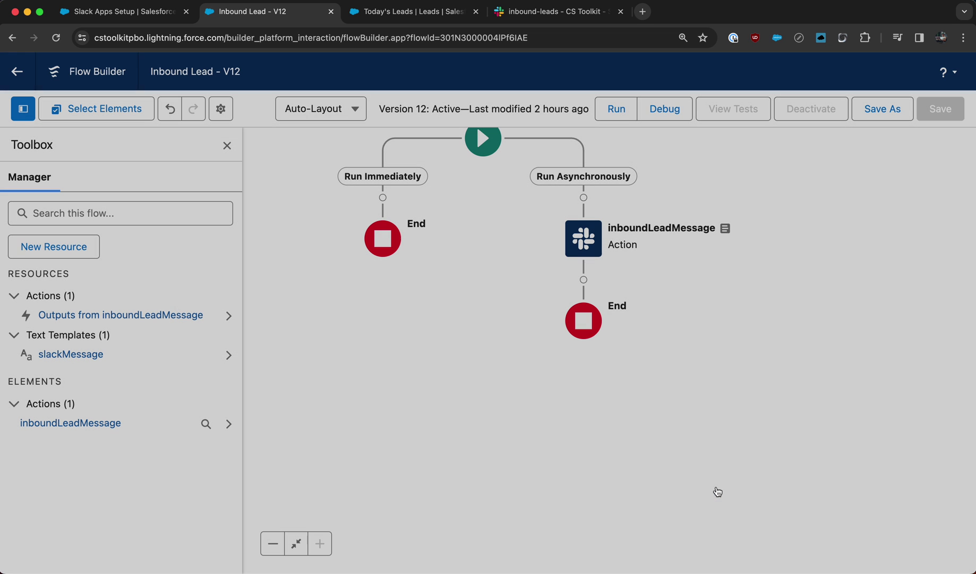
pyautogui.click(81, 361)
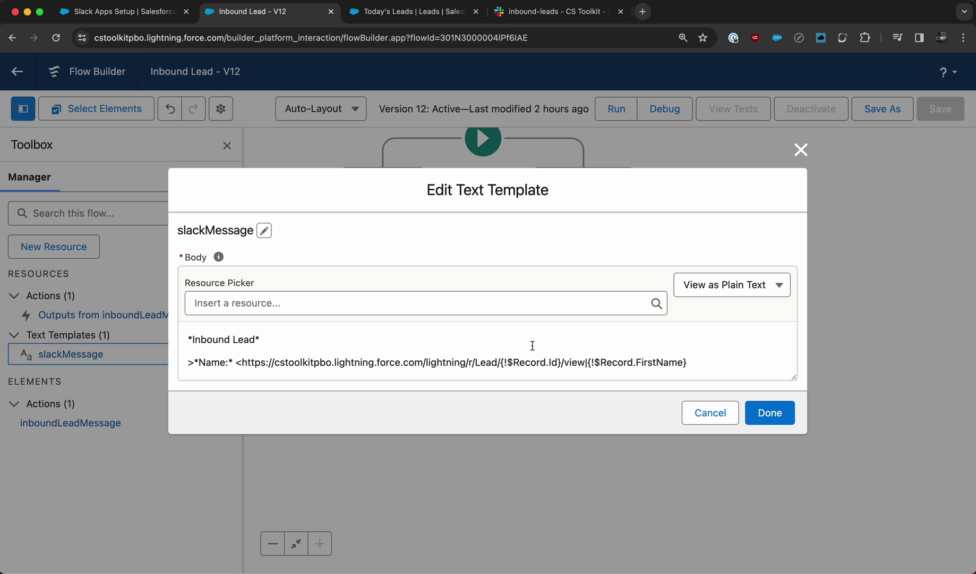
pyautogui.scroll(-1, 532, 346)
pyautogui.scroll(1, 533, 345)
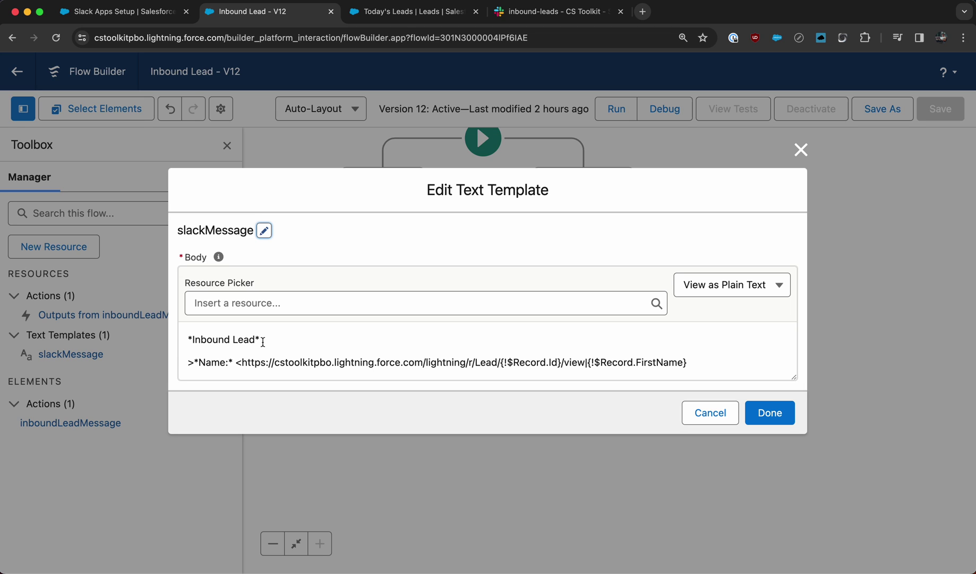
pyautogui.scroll(-1, 231, 355)
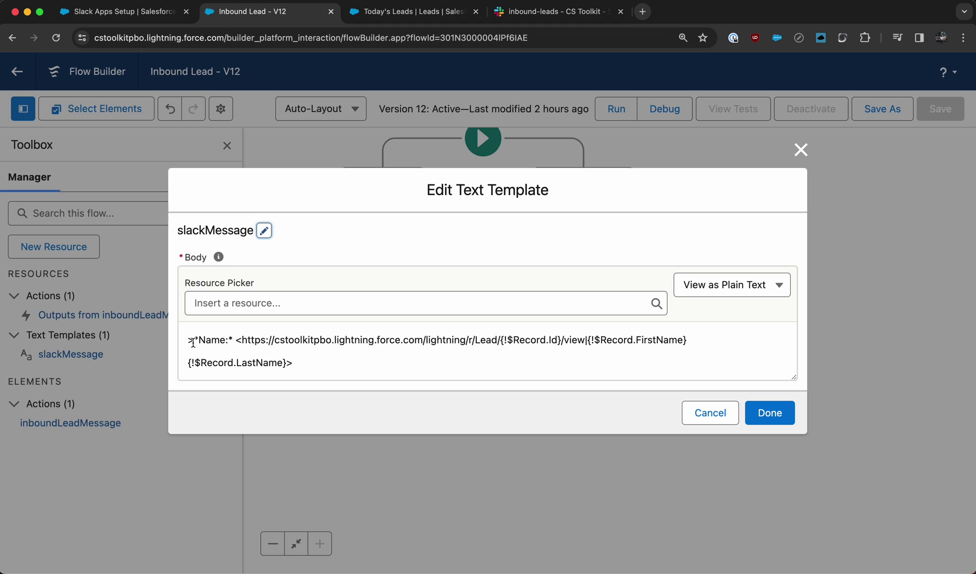
# - Inspect the template's record-link line: the > marker, Lead URL prefix and {!$Record.Id} field
pyautogui.moveTo(193, 343); pyautogui.dragTo(183, 340)
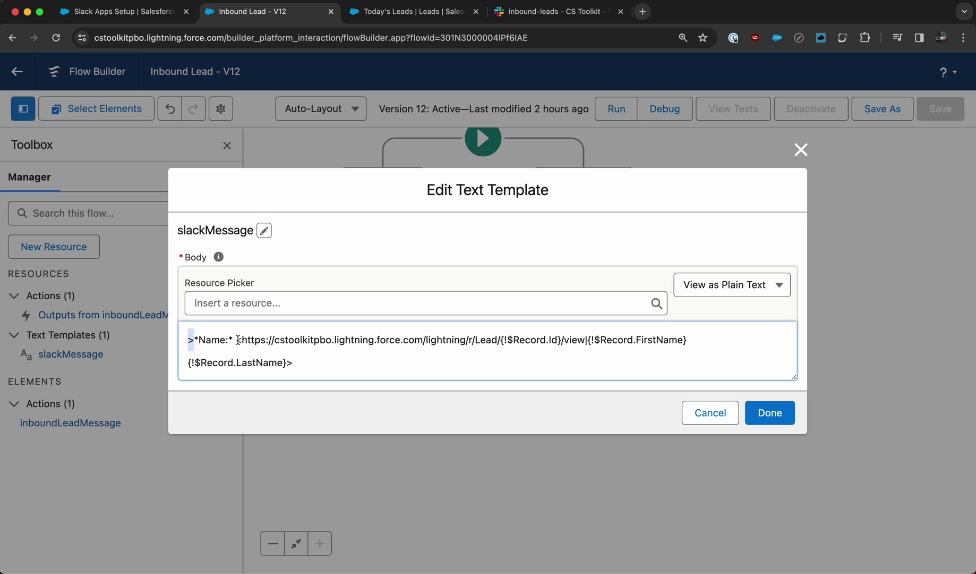
pyautogui.moveTo(238, 340); pyautogui.dragTo(499, 338)
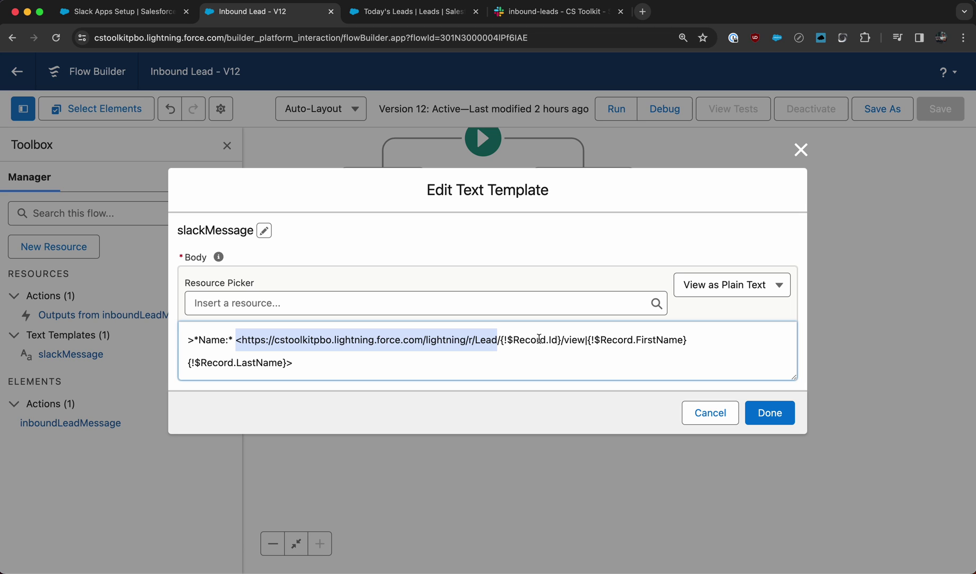
pyautogui.moveTo(501, 340); pyautogui.dragTo(561, 342)
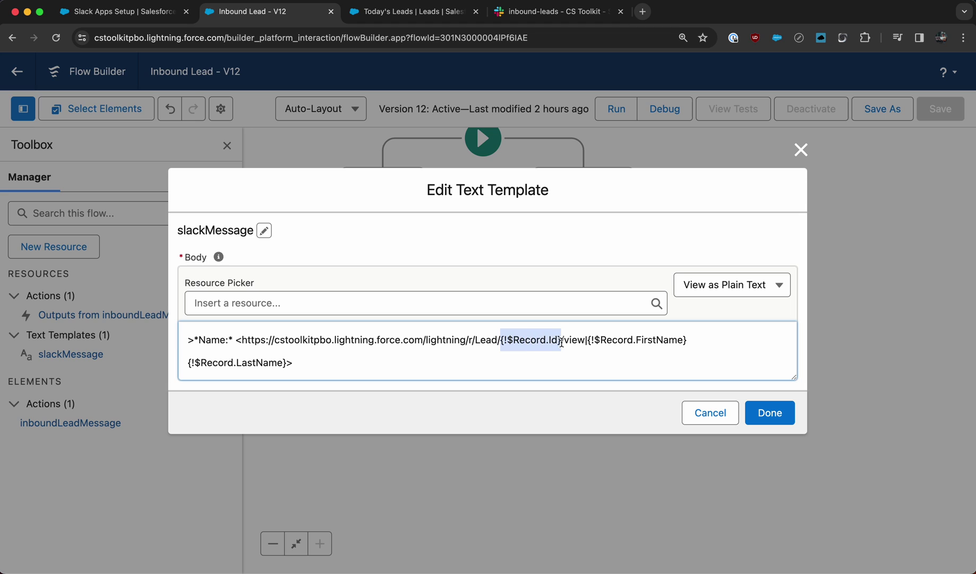
pyautogui.click(508, 340)
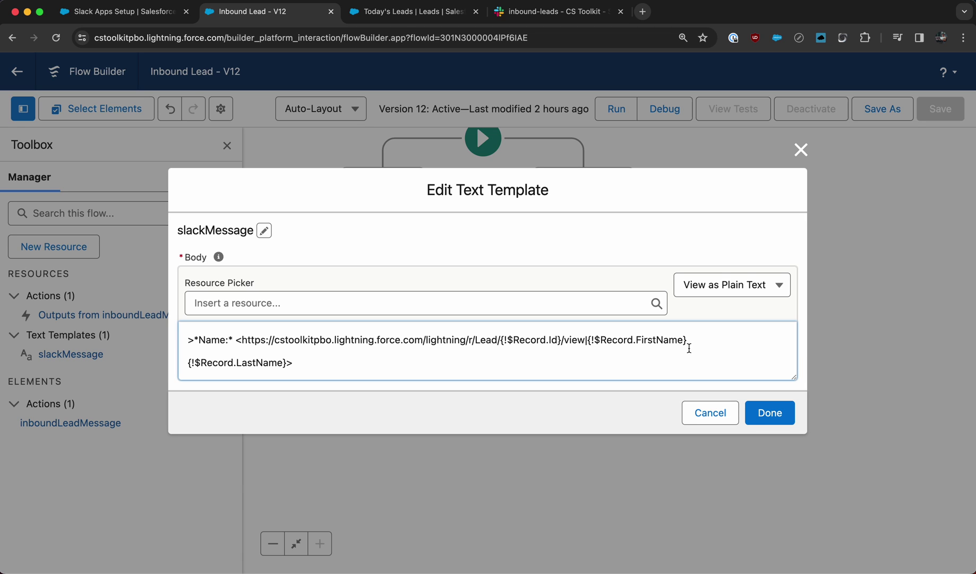
pyautogui.scroll(-2, 286, 366)
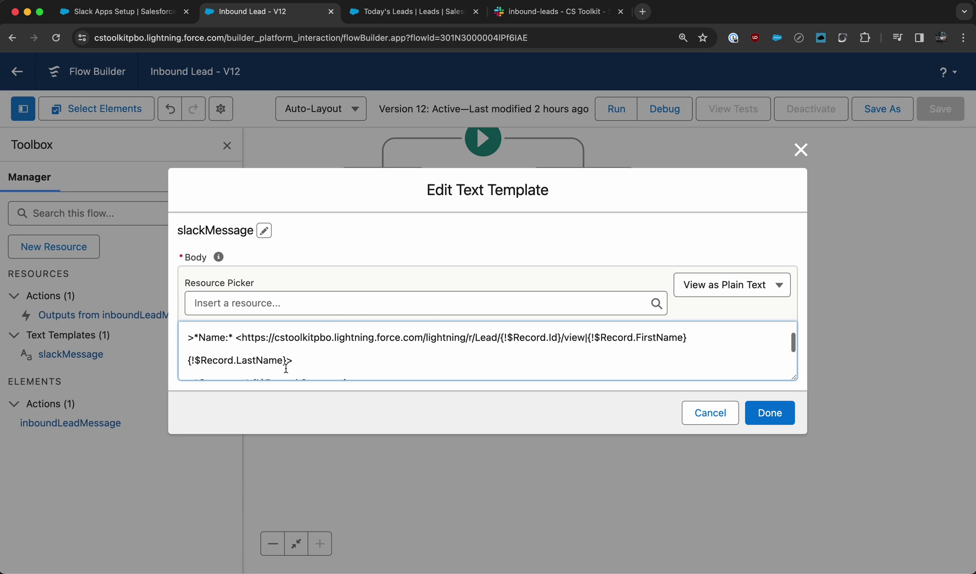
pyautogui.scroll(-2, 298, 360)
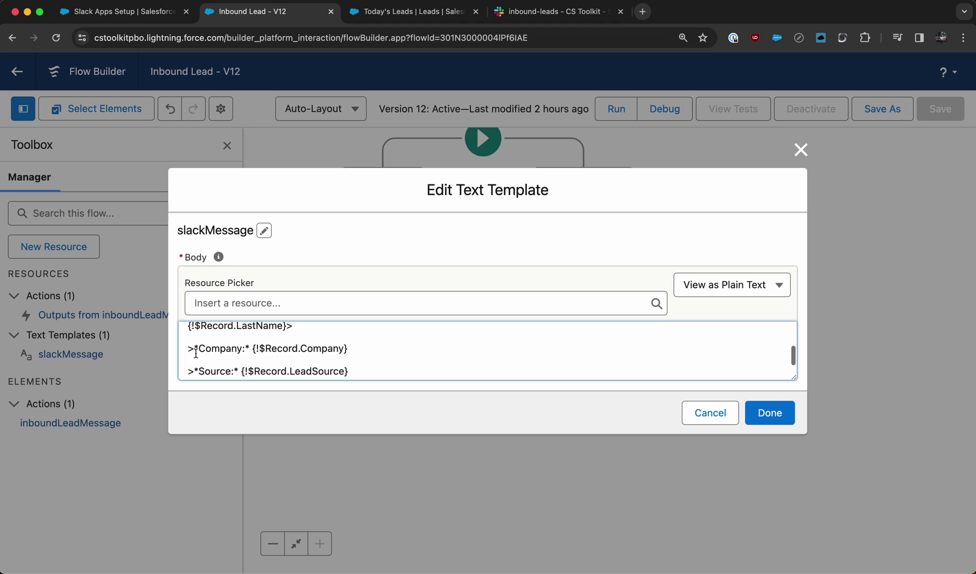
pyautogui.scroll(-1, 193, 348)
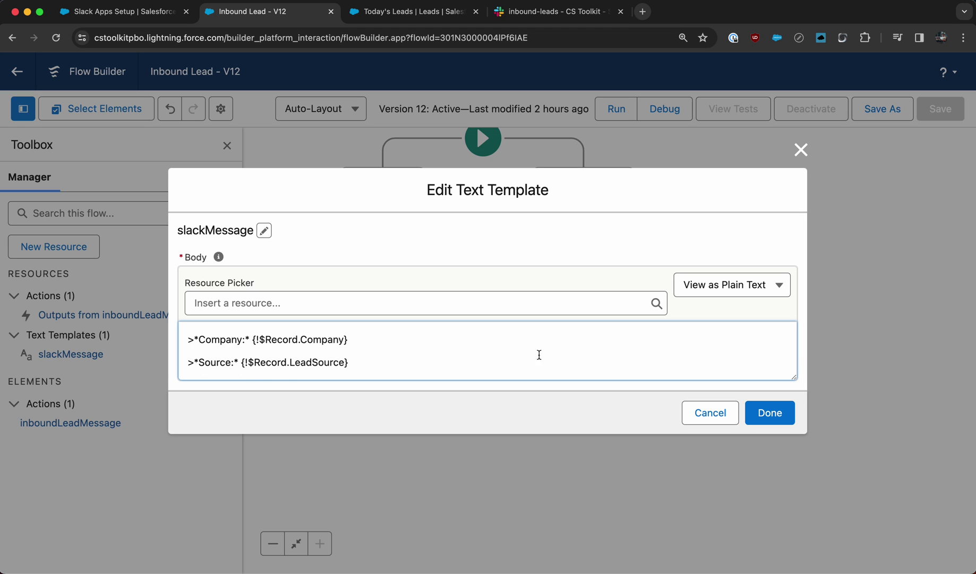
pyautogui.click(718, 412)
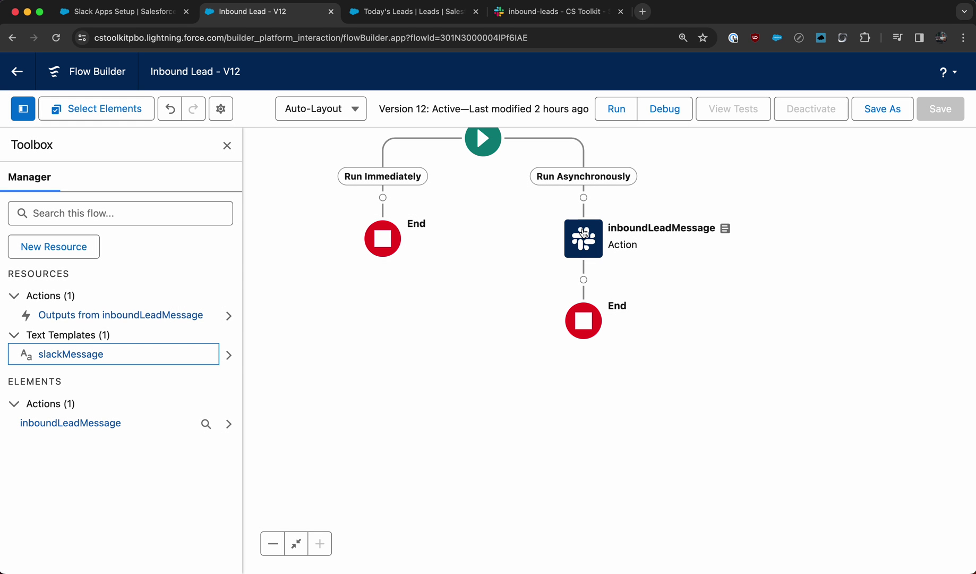
pyautogui.doubleClick(584, 238)
pyautogui.scroll(-5, 260, 345)
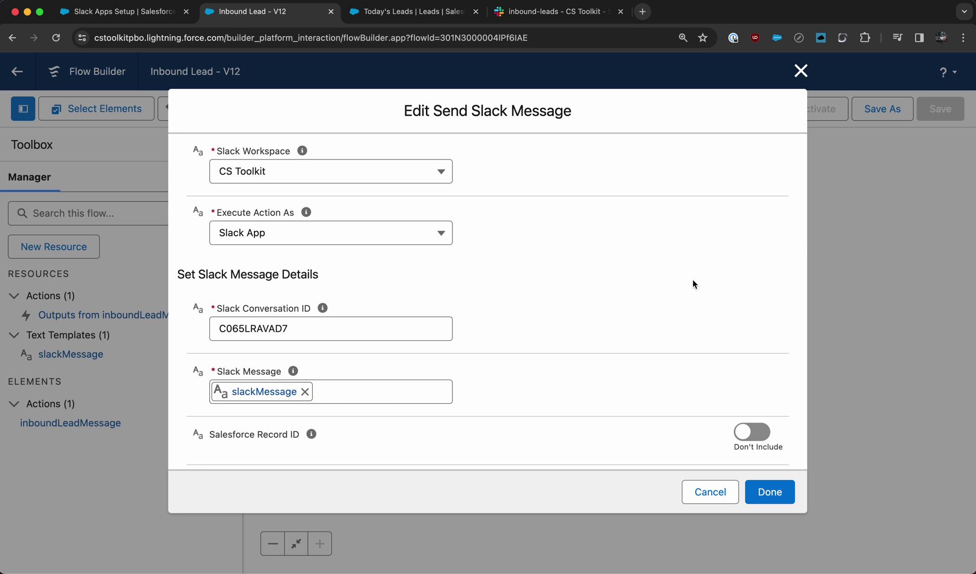
pyautogui.click(801, 71)
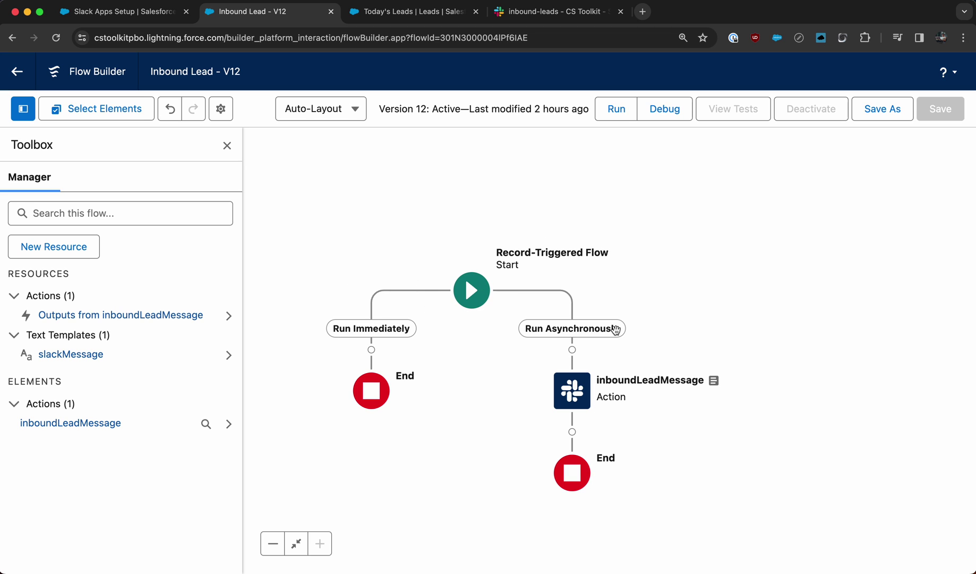
# - View the two earlier Salesforce for Slack Inbound Lead posts in #inbound-leads
pyautogui.click(605, 11)
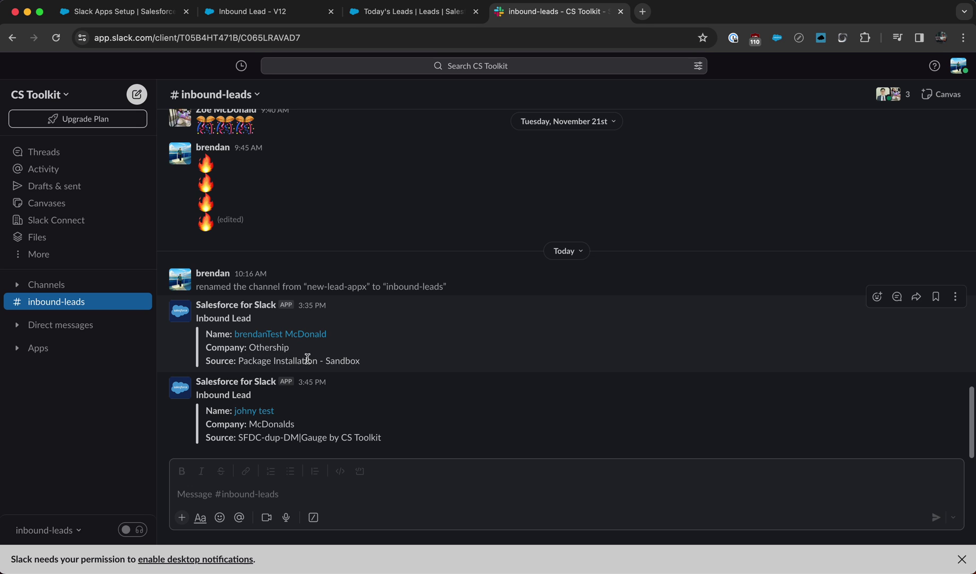
# - Start a new lead from Today's Leads and enter the test lead's first and last name
pyautogui.click(415, 16)
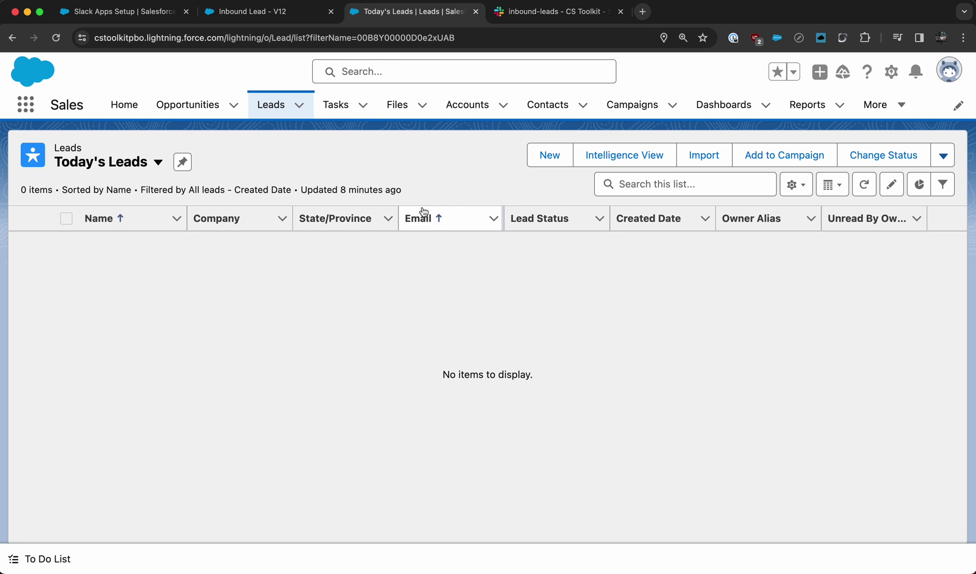
pyautogui.click(543, 151)
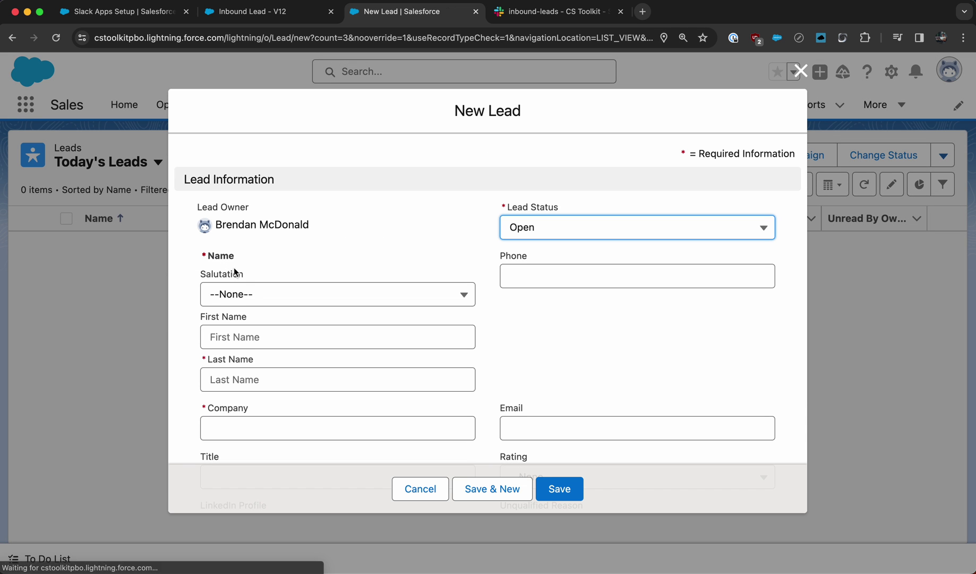
pyautogui.scroll(-1, 254, 296)
pyautogui.click(306, 305)
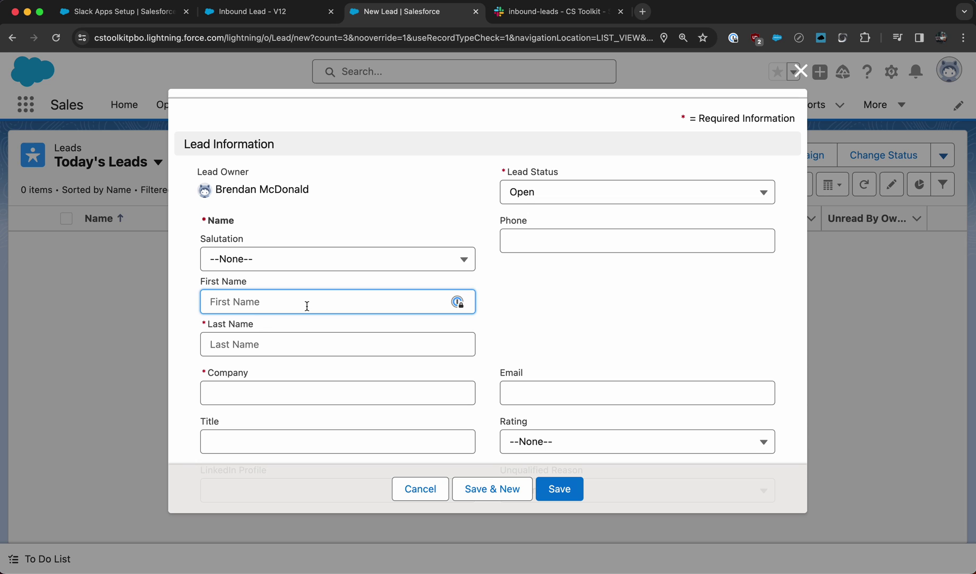
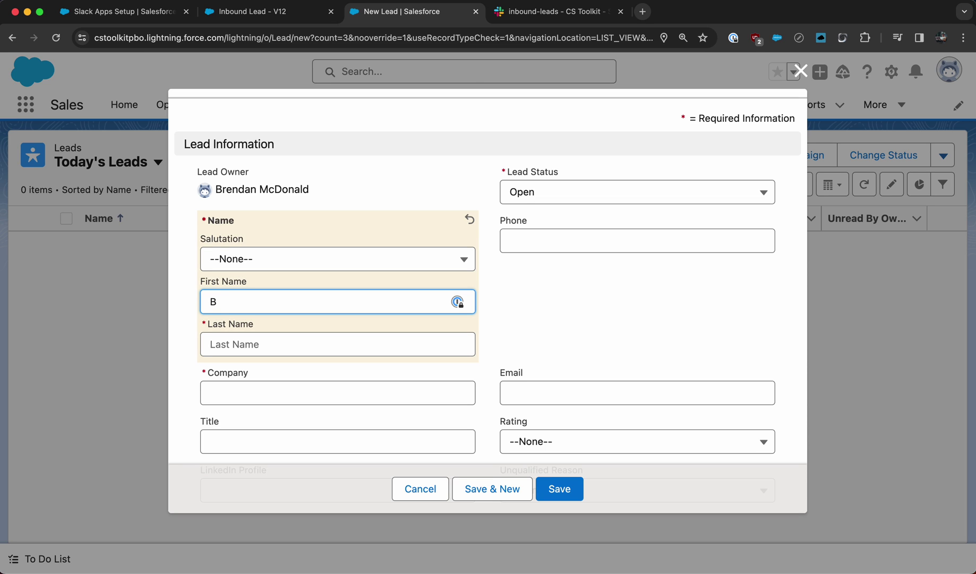
pyautogui.click(338, 343)
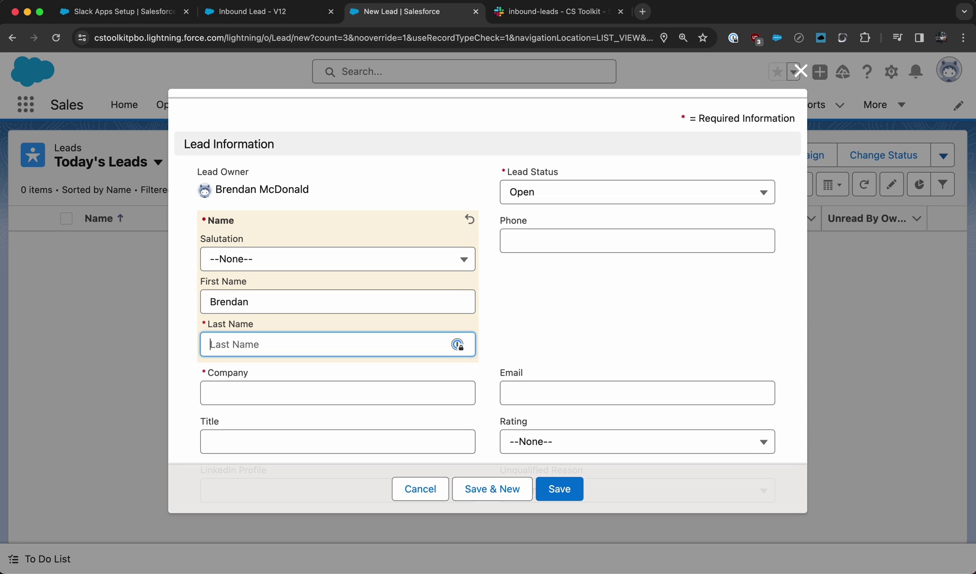
# - Set Company to CS Toolkit and Lead Source to Package Installation - Sandbox, then save
pyautogui.scroll(-2, 284, 272)
pyautogui.click(244, 342)
pyautogui.write('C')
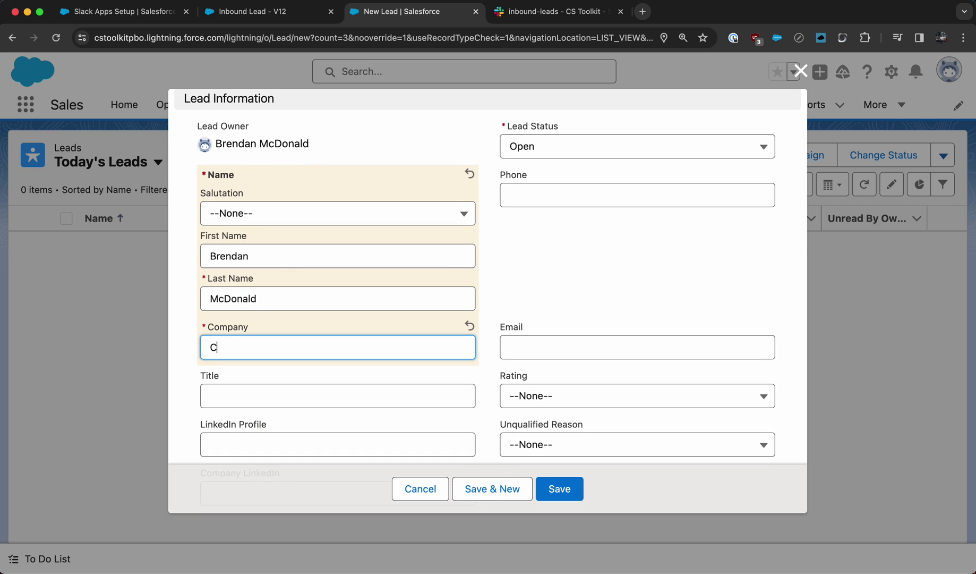
pyautogui.write('S Toolkit')
pyautogui.scroll(-3, 542, 254)
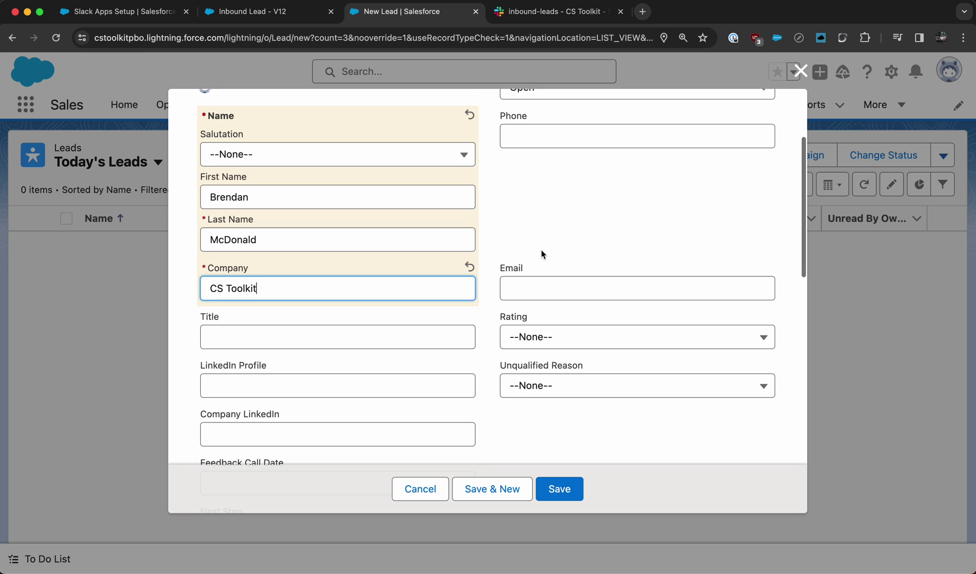
pyautogui.scroll(-5, 490, 241)
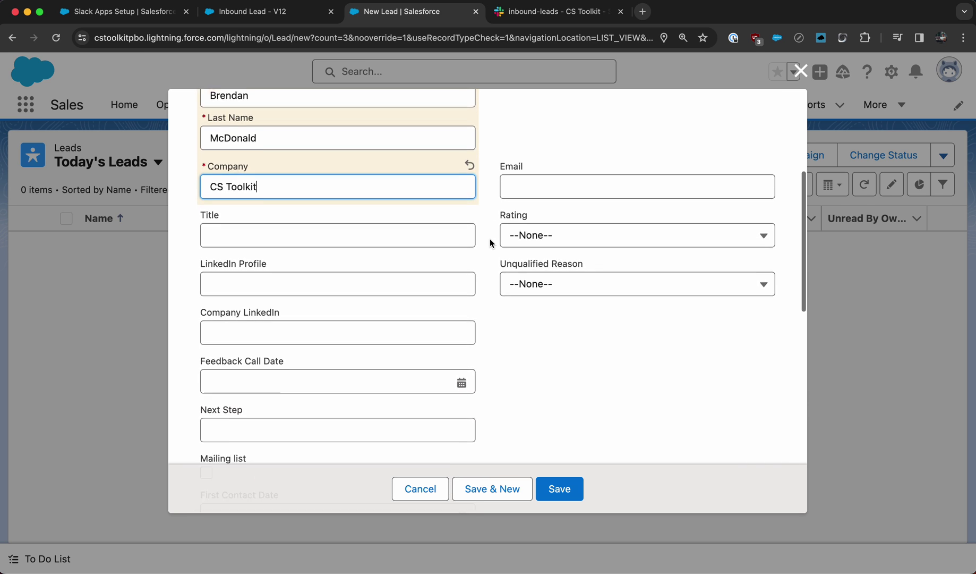
pyautogui.scroll(-10, 490, 238)
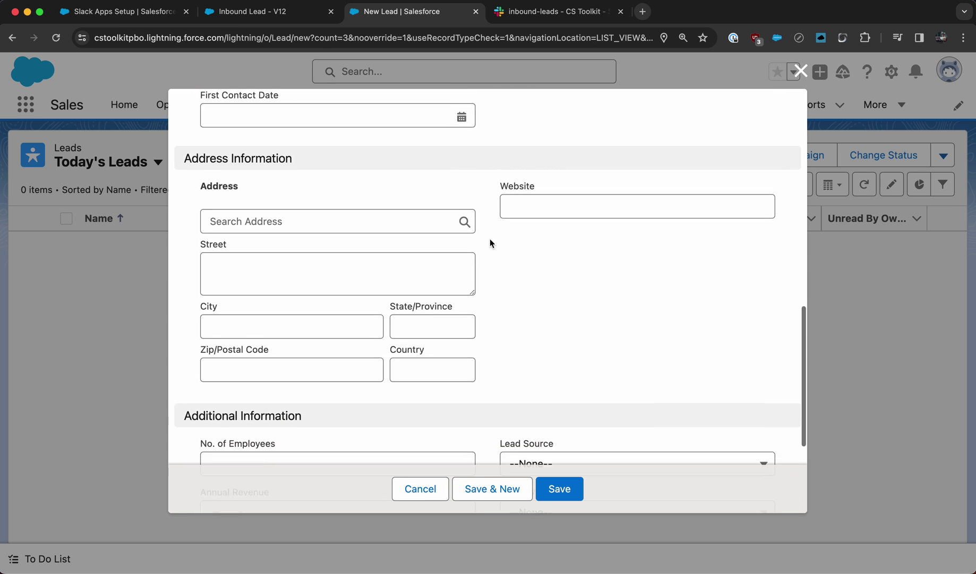
pyautogui.click(559, 340)
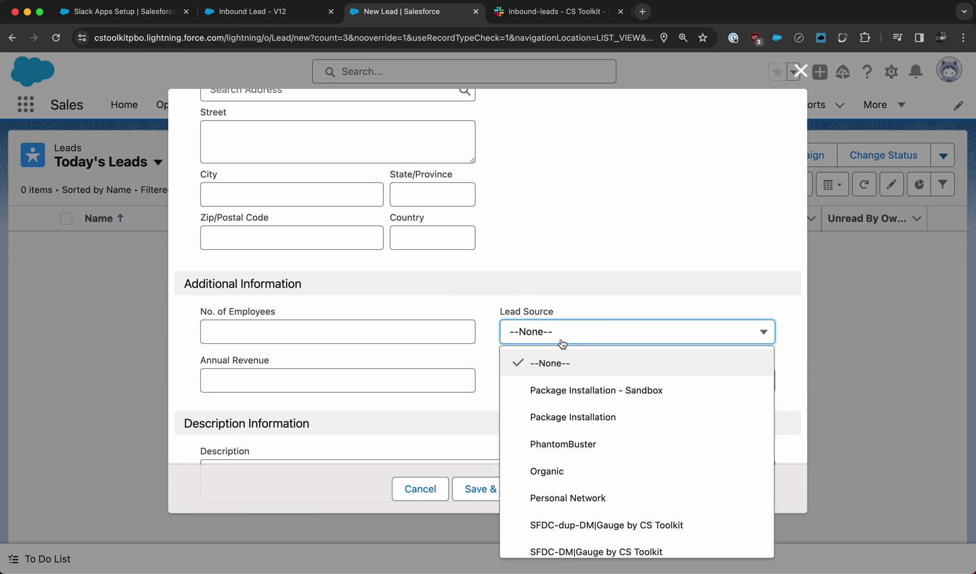
pyautogui.click(585, 391)
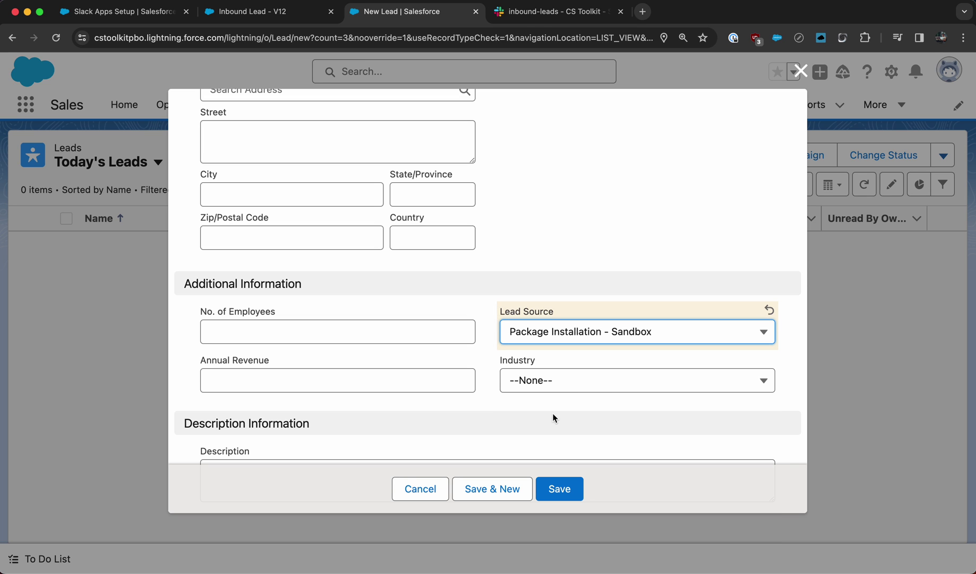
pyautogui.click(558, 489)
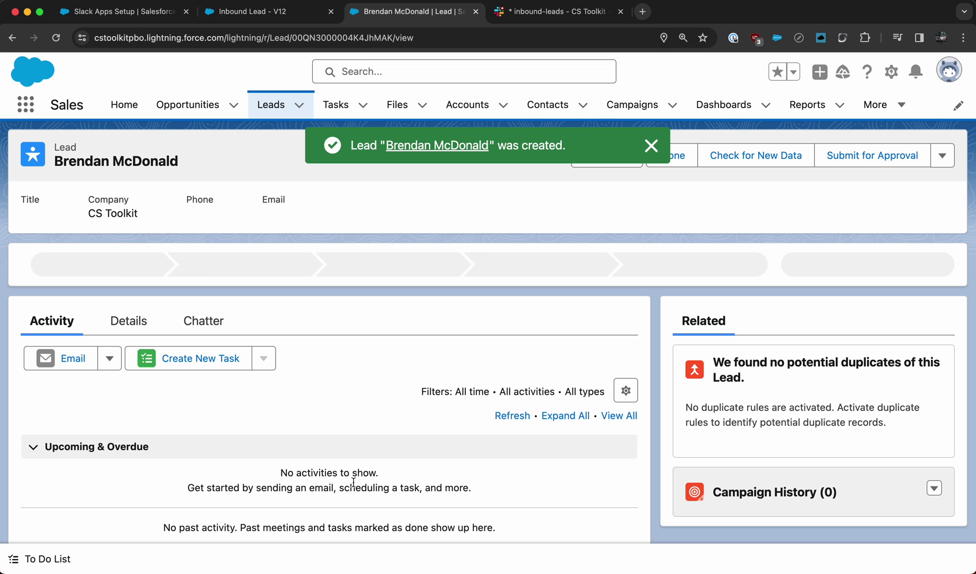
# - Check Slack for the new Inbound Lead alert: CS Toolkit, source Package Installation - Sandbox
pyautogui.click(547, 11)
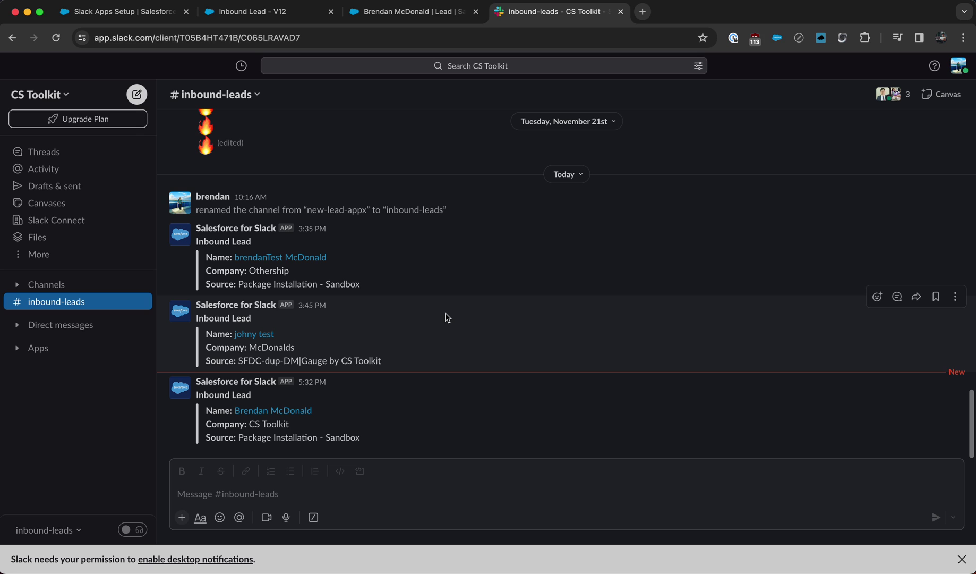
# - Return via the new lead's record to the Inbound Lead - V12 flow in Flow Builder
pyautogui.click(420, 15)
pyautogui.click(245, 16)
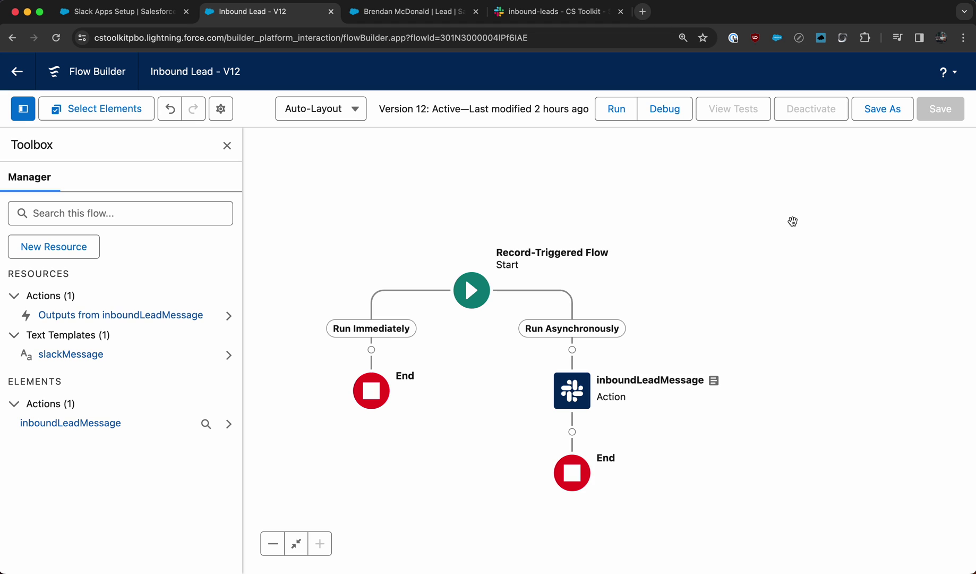